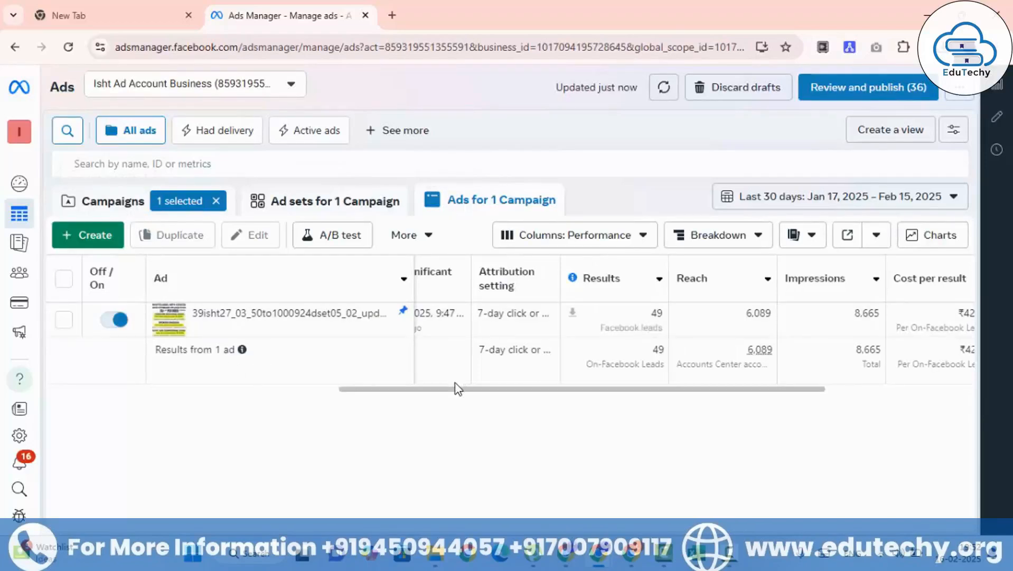
Step: Examine the ad's delivery, ad set name, bid strategy and budget columns, selecting the ad row
{"action": "left_click_drag", "start_coordinate": [456, 388], "coordinate": [194, 393]}
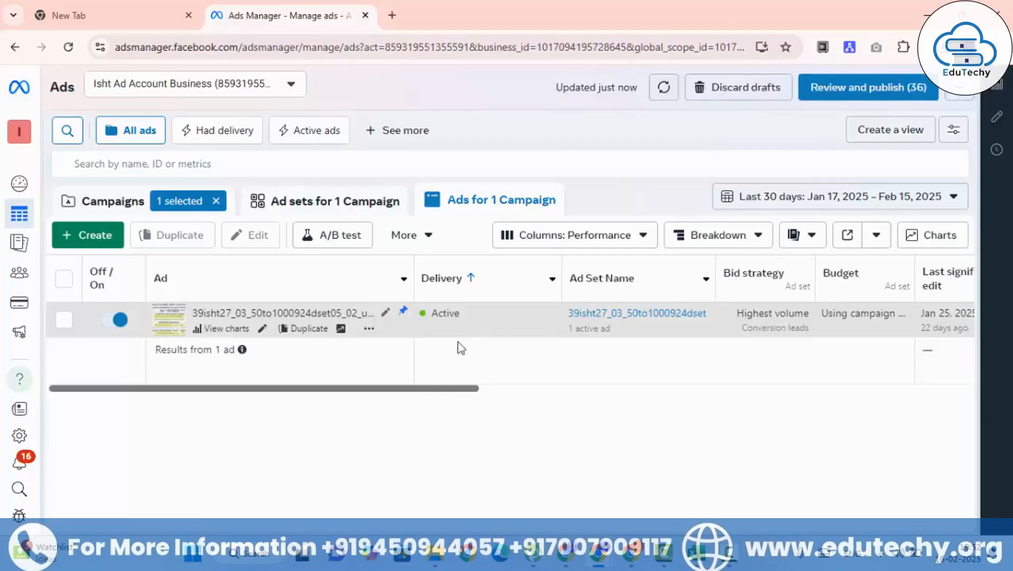
{"action": "mouse_move", "coordinate": [467, 390]}
{"action": "left_mouse_down"}
{"action": "mouse_move", "coordinate": [529, 403]}
{"action": "mouse_move", "coordinate": [454, 394]}
{"action": "left_mouse_up"}
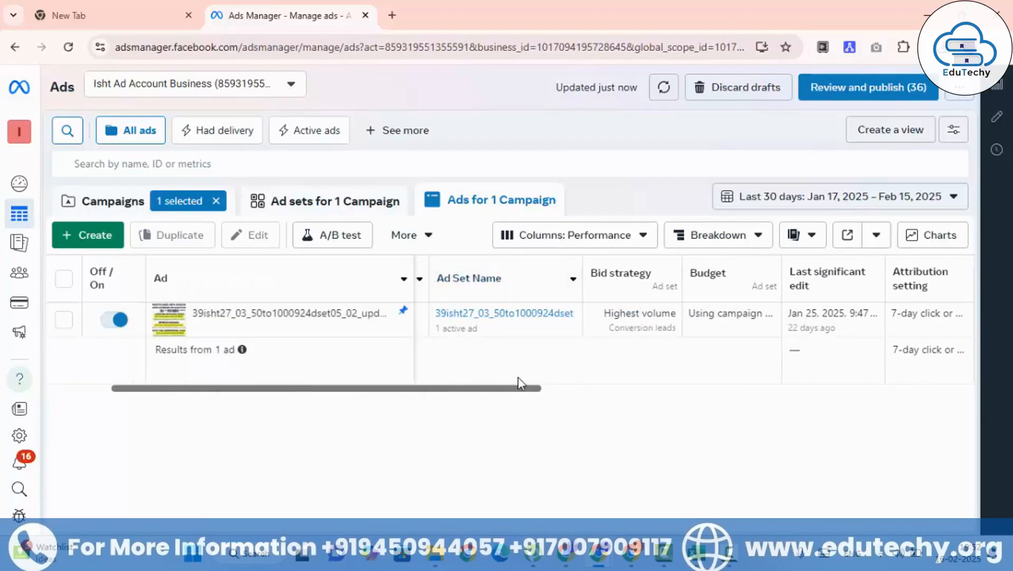
{"action": "left_click_drag", "start_coordinate": [520, 391], "coordinate": [586, 392]}
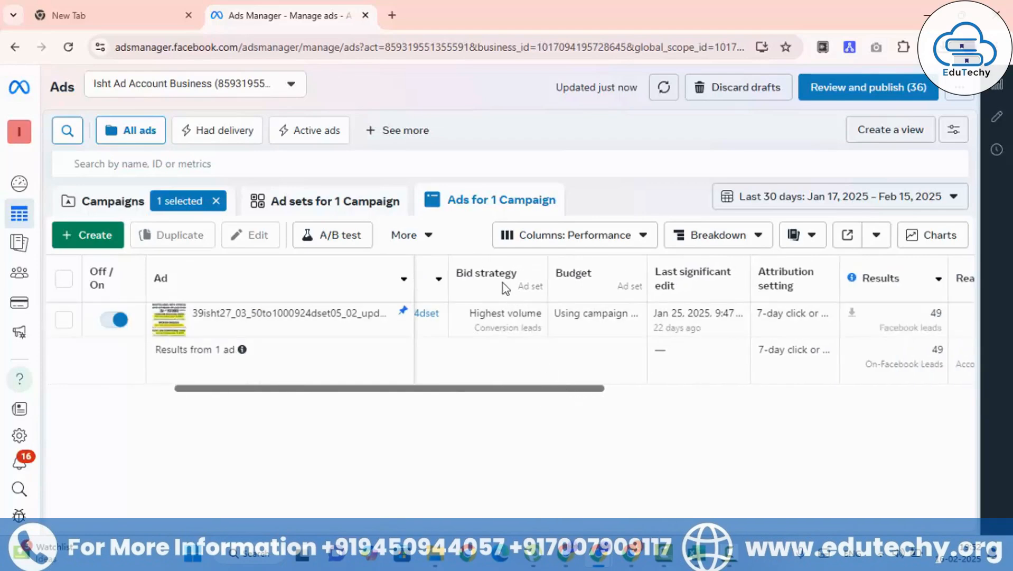
{"action": "left_click", "coordinate": [459, 315]}
{"action": "left_click_drag", "start_coordinate": [469, 313], "coordinate": [544, 340]}
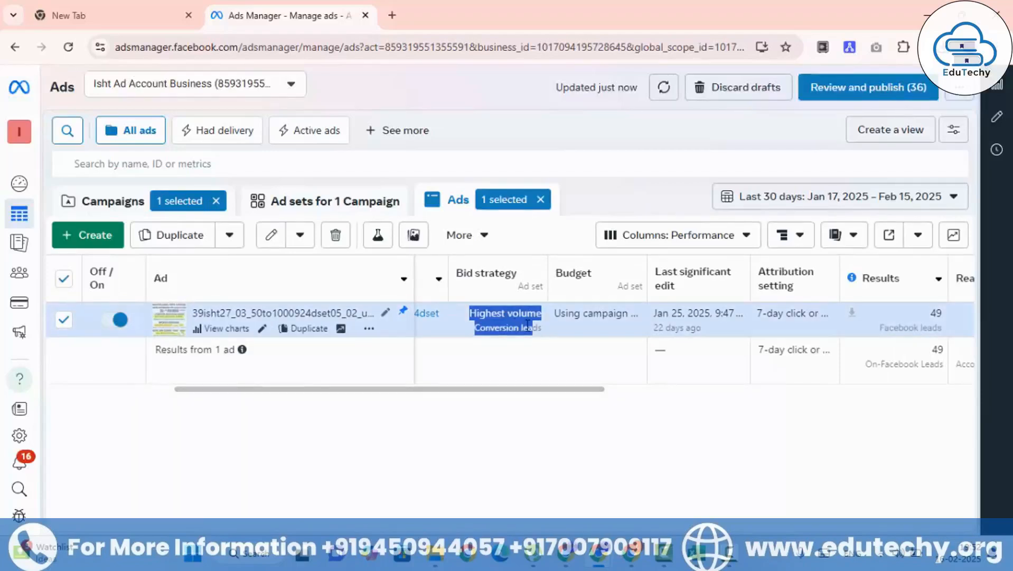
{"action": "left_click", "coordinate": [491, 316]}
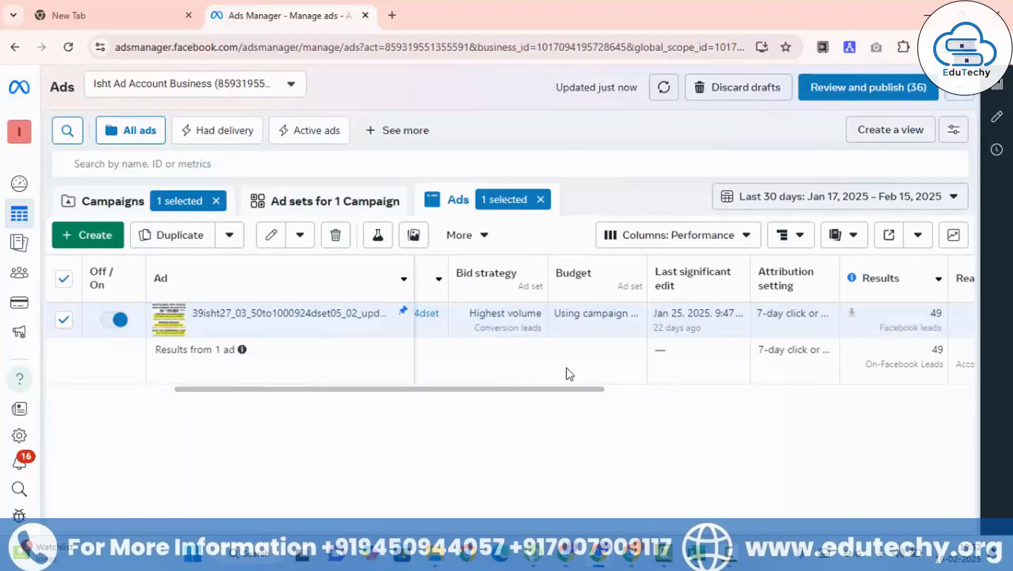
{"action": "left_click_drag", "start_coordinate": [569, 389], "coordinate": [614, 389]}
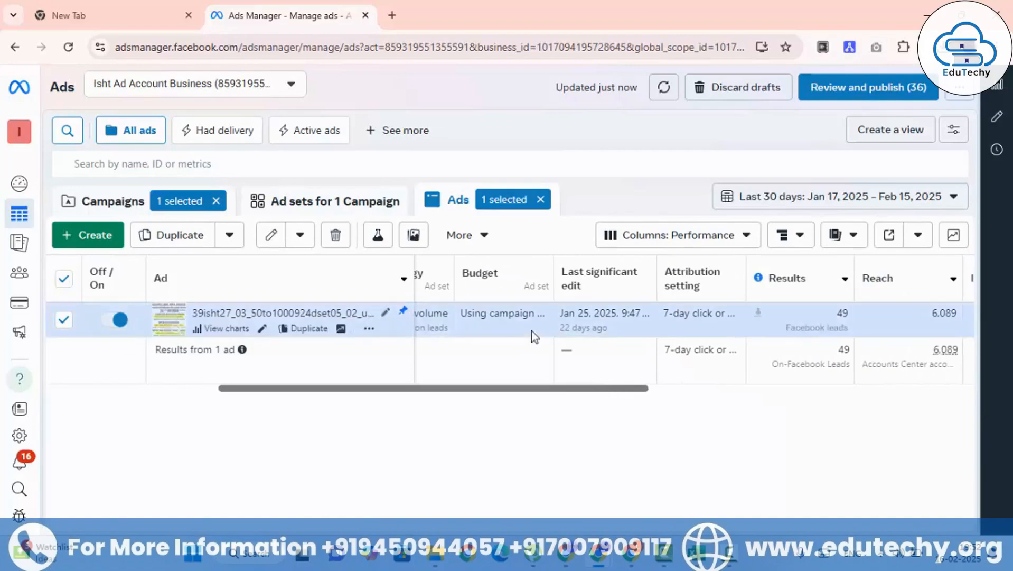
Step: Check the daily budget of the selected 39isht27_03_50to1000924dset campaign at campaign level
{"action": "left_click", "coordinate": [107, 206]}
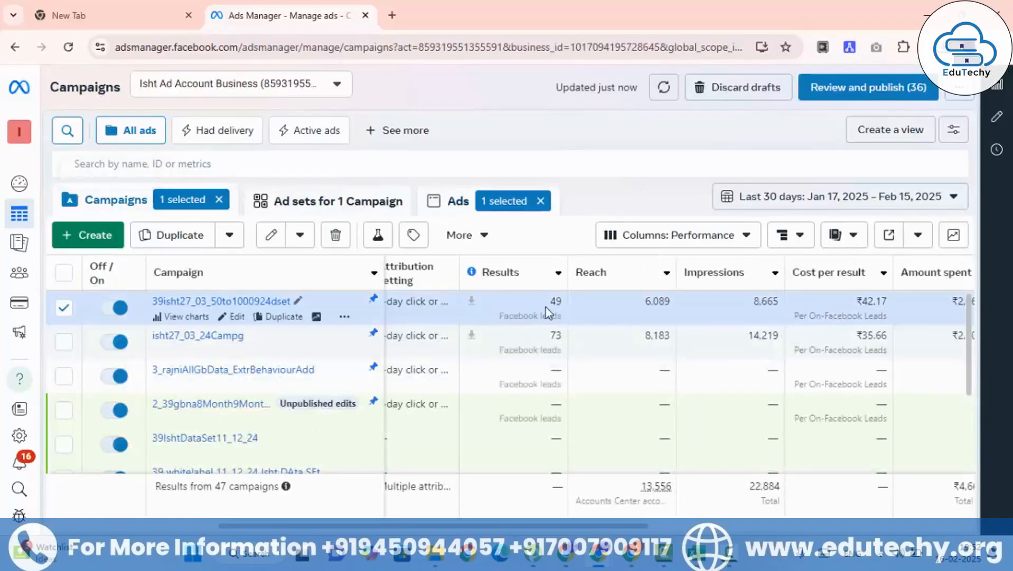
{"action": "left_click_drag", "start_coordinate": [564, 526], "coordinate": [381, 501]}
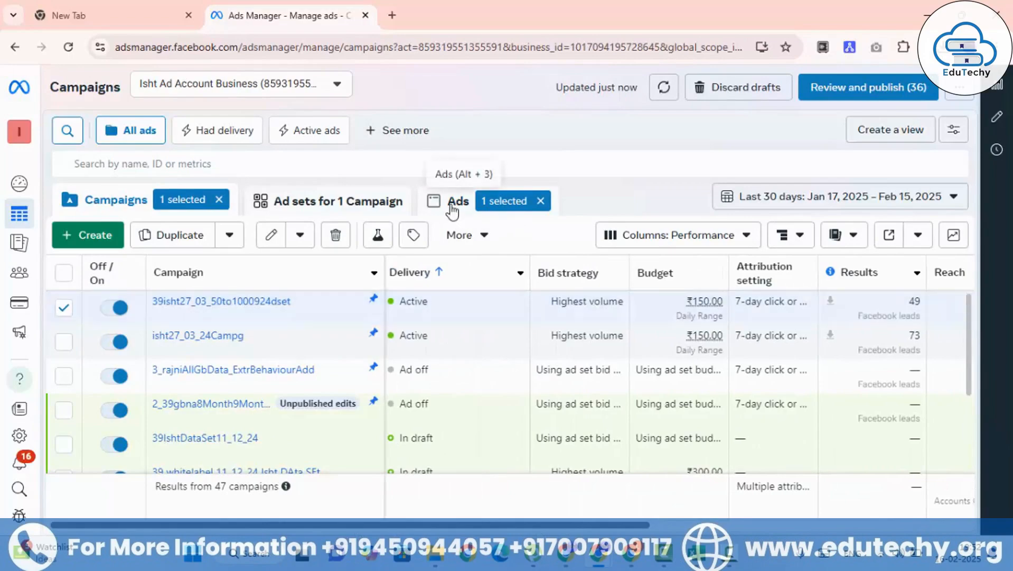
{"action": "left_click_drag", "start_coordinate": [452, 212], "coordinate": [638, 168]}
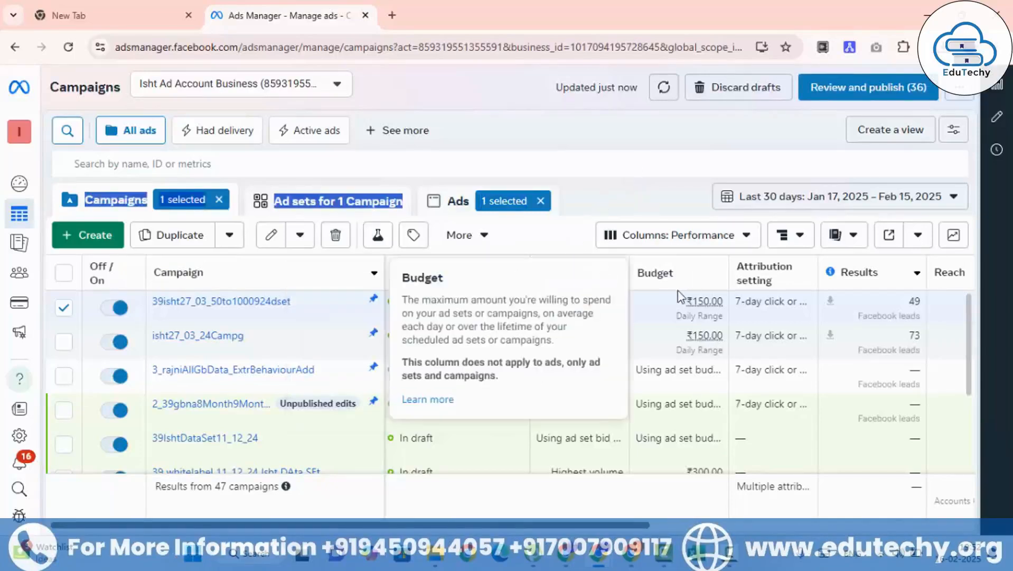
{"action": "left_click_drag", "start_coordinate": [681, 299], "coordinate": [724, 301]}
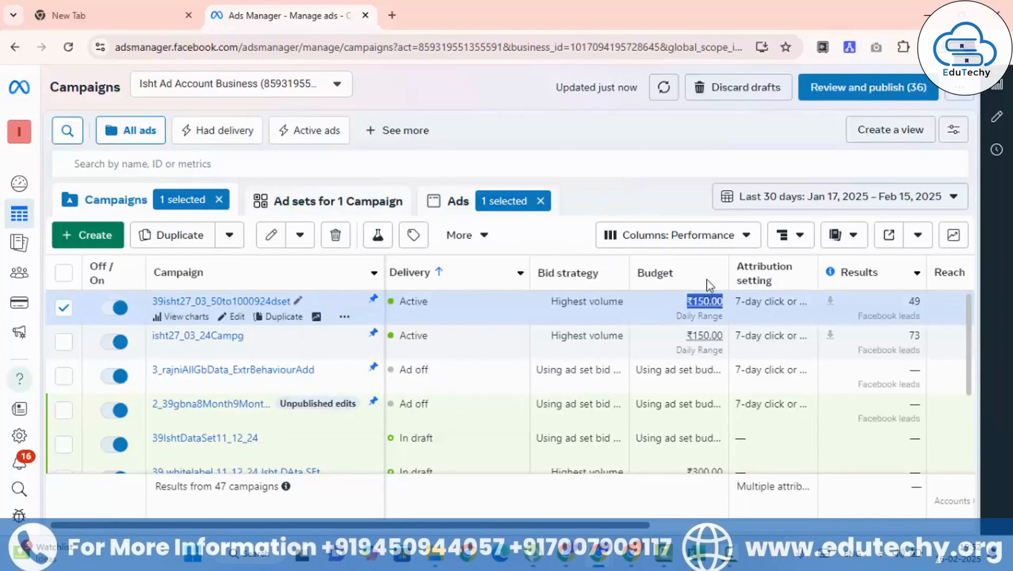
Step: Return to the campaign's ads and review the selected ad's last significant edit, results and reach
{"action": "left_click", "coordinate": [458, 205]}
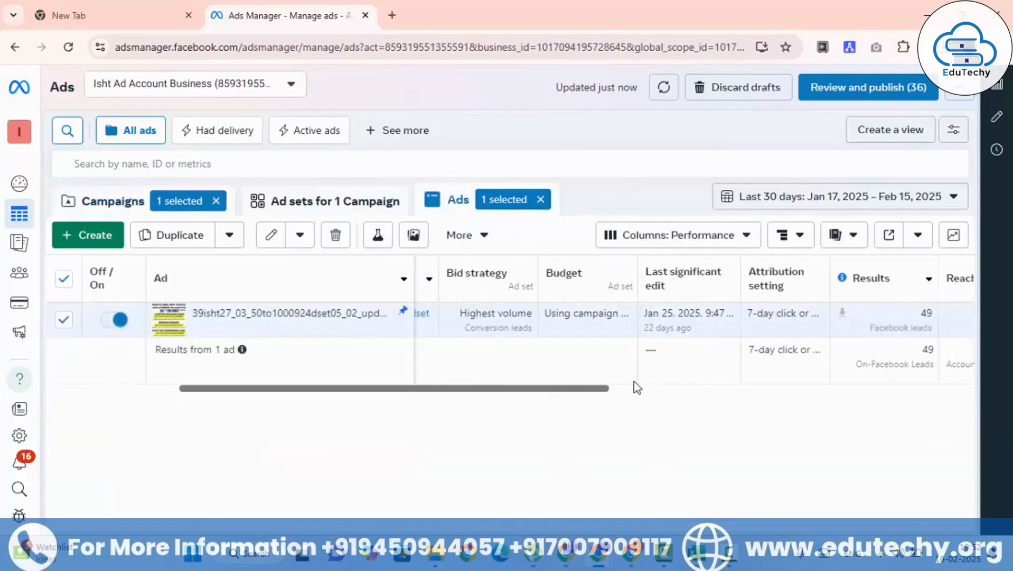
{"action": "scroll", "coordinate": [659, 386], "scroll_direction": "right", "scroll_amount": 2}
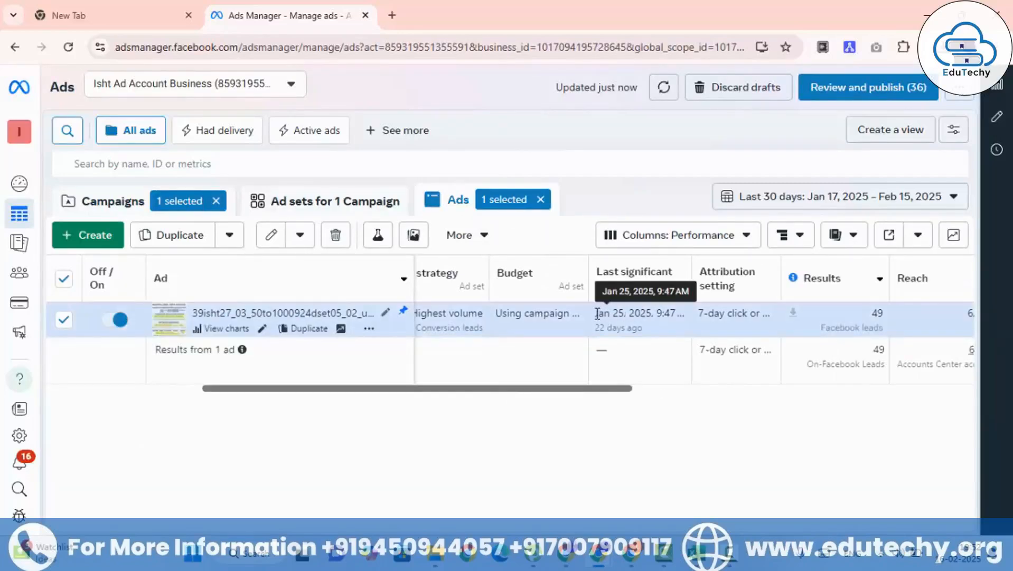
{"action": "left_click_drag", "start_coordinate": [597, 313], "coordinate": [680, 315]}
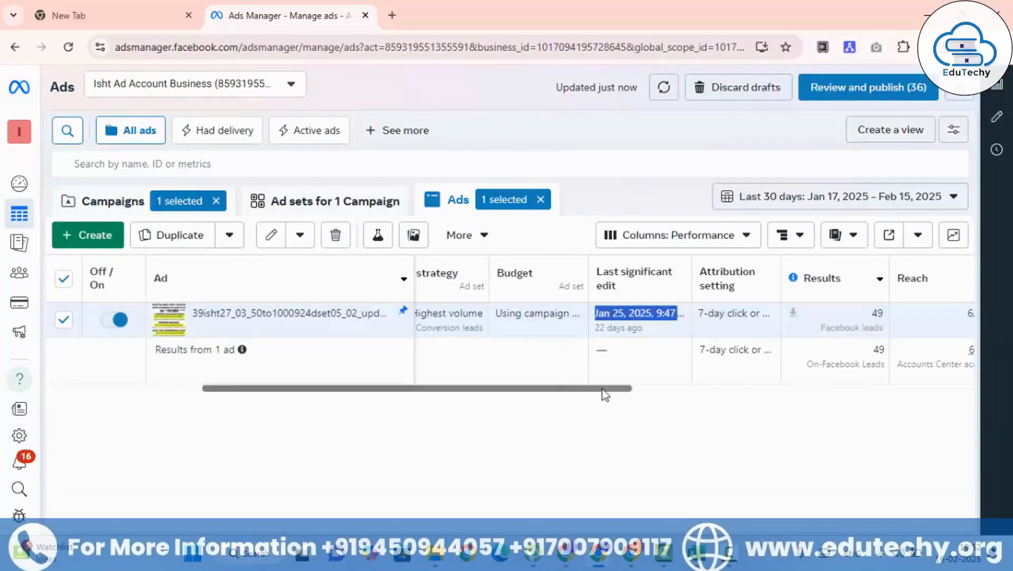
{"action": "left_click_drag", "start_coordinate": [605, 395], "coordinate": [711, 390]}
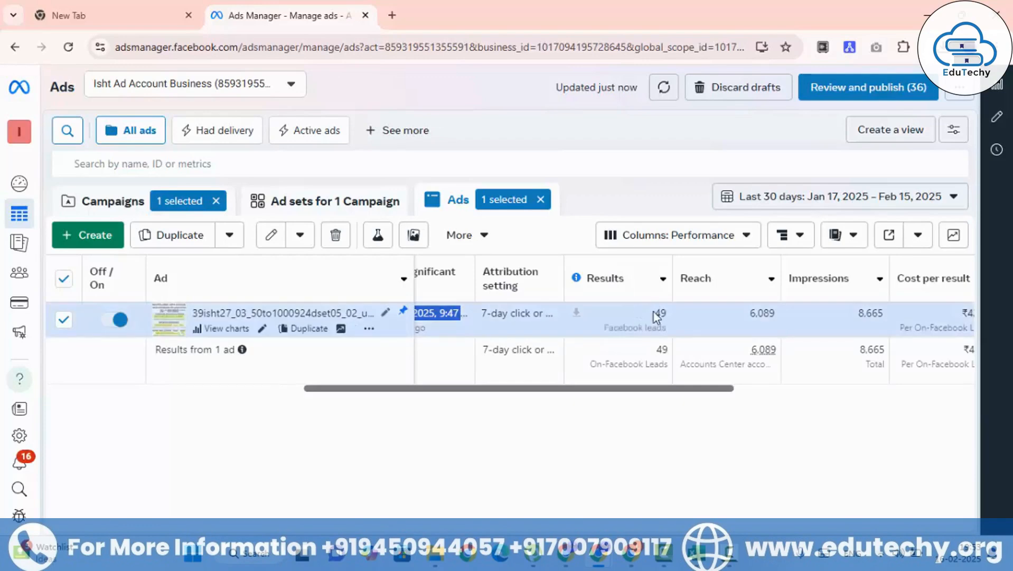
Step: View the ad's results for the last 7 days and restore the reporting range to Last 30 days
{"action": "left_click", "coordinate": [757, 195]}
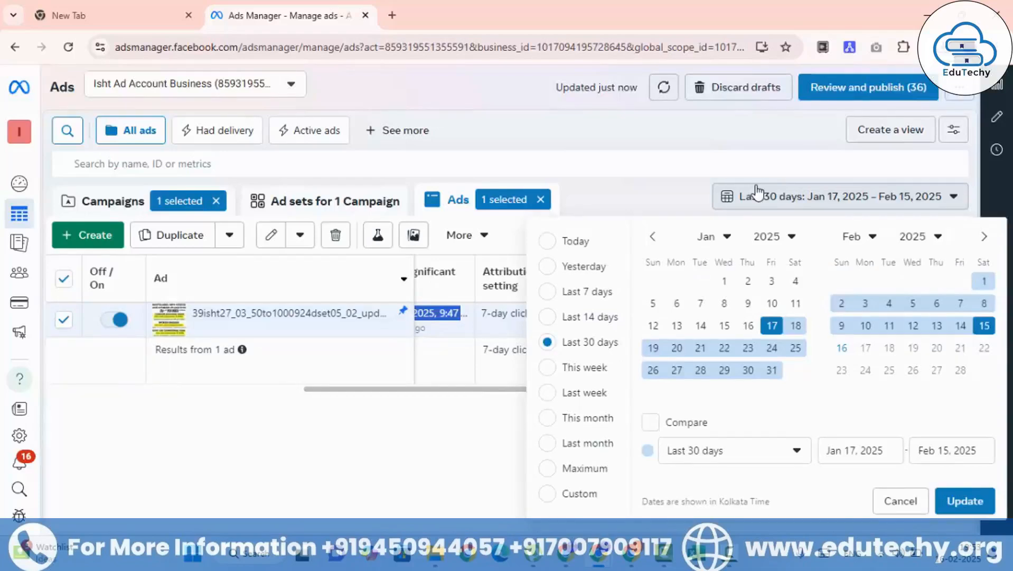
{"action": "left_click", "coordinate": [559, 290]}
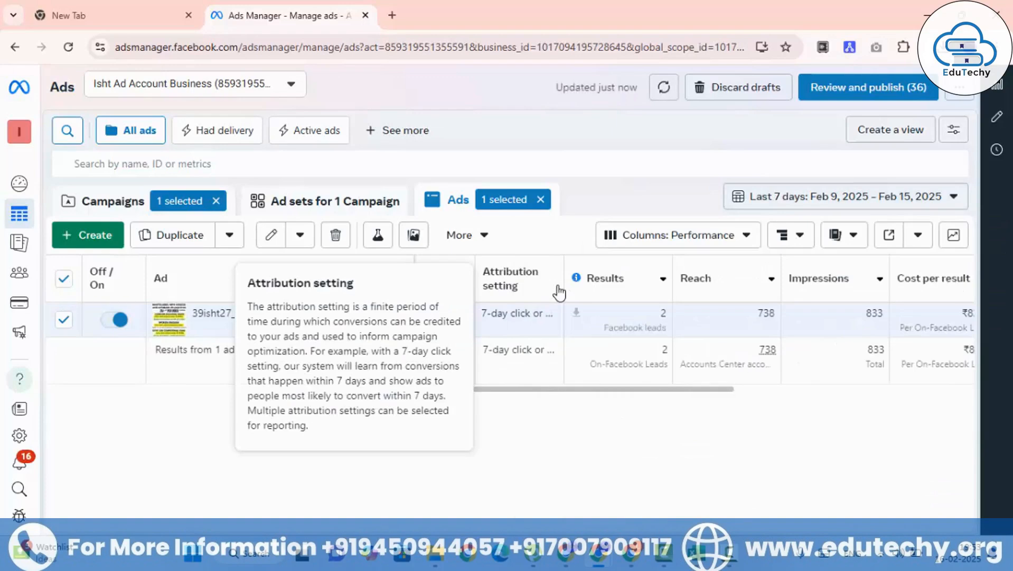
{"action": "left_click", "coordinate": [798, 200]}
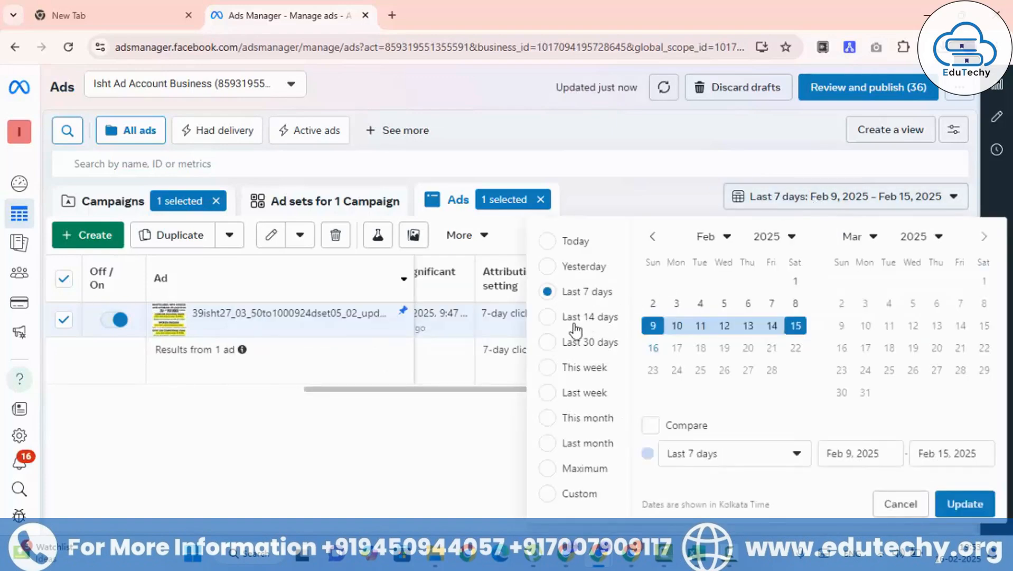
{"action": "left_click", "coordinate": [564, 344]}
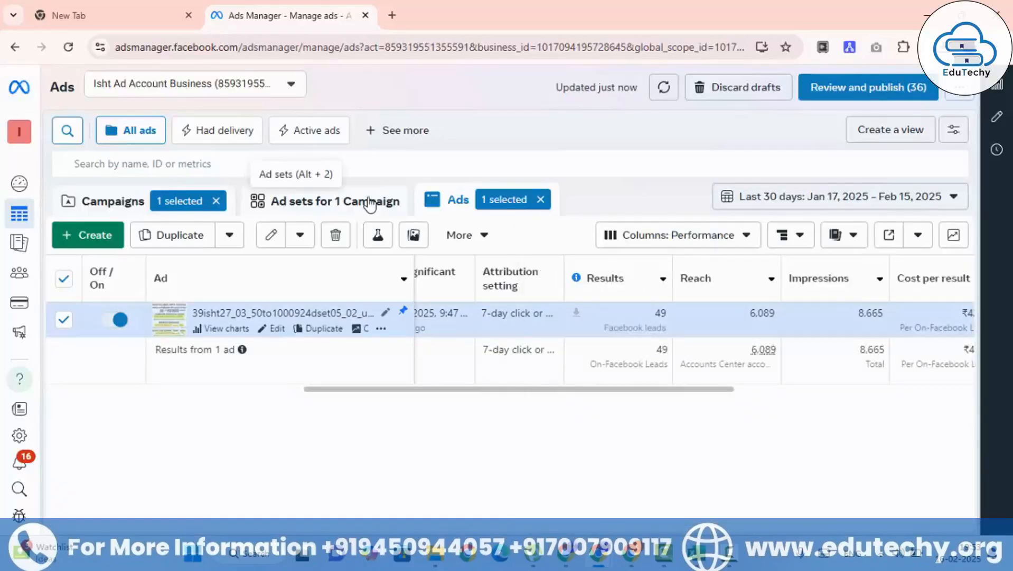
Step: Set the reporting date range to Maximum
{"action": "left_click", "coordinate": [827, 201]}
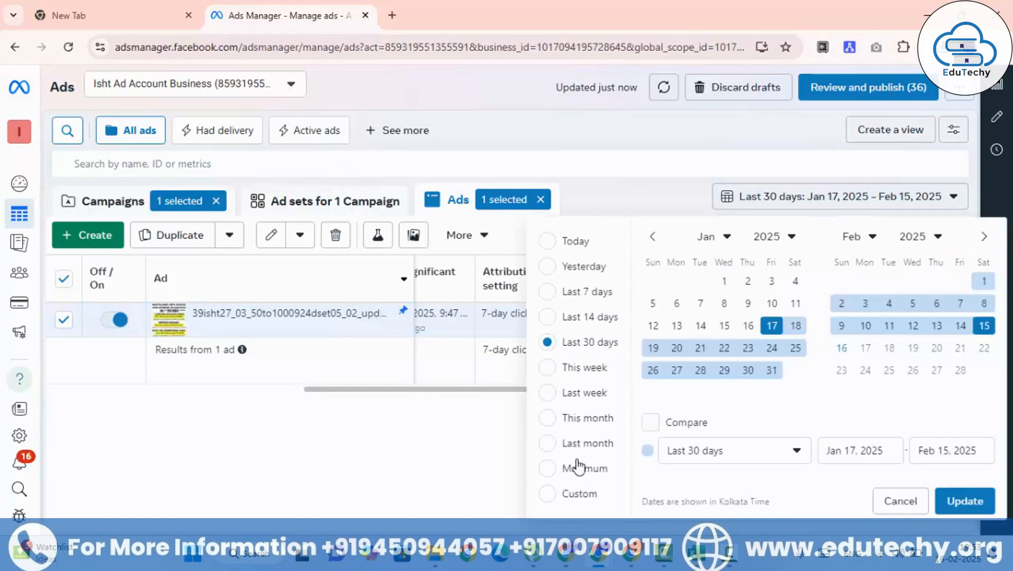
{"action": "left_click", "coordinate": [548, 469]}
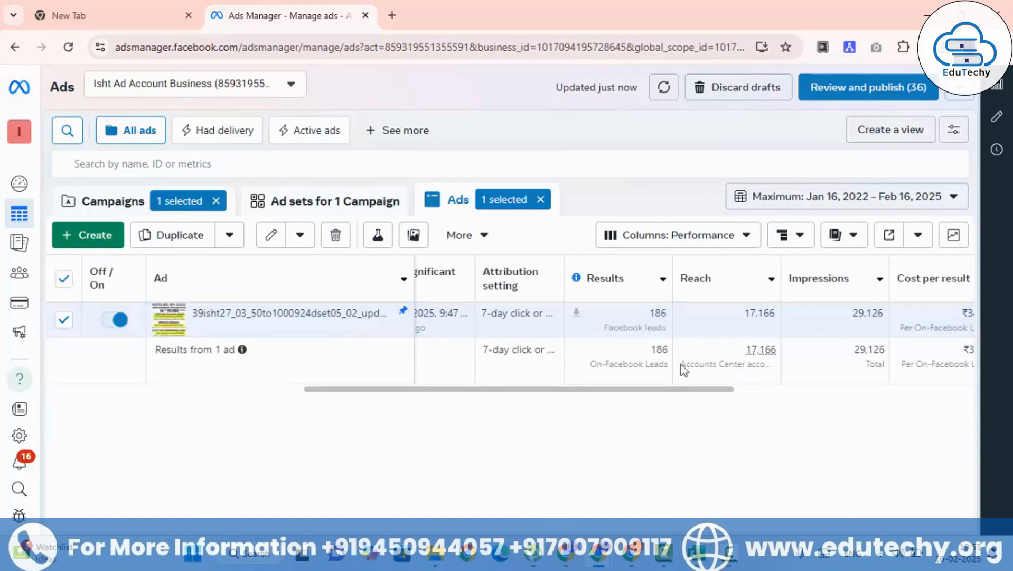
{"action": "left_click", "coordinate": [802, 200]}
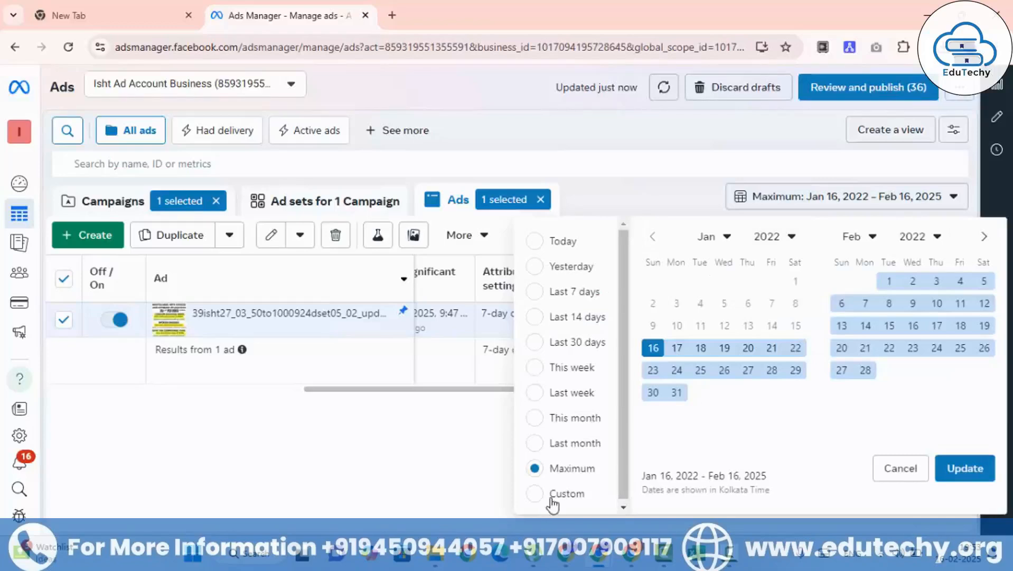
{"action": "left_click", "coordinate": [726, 237]}
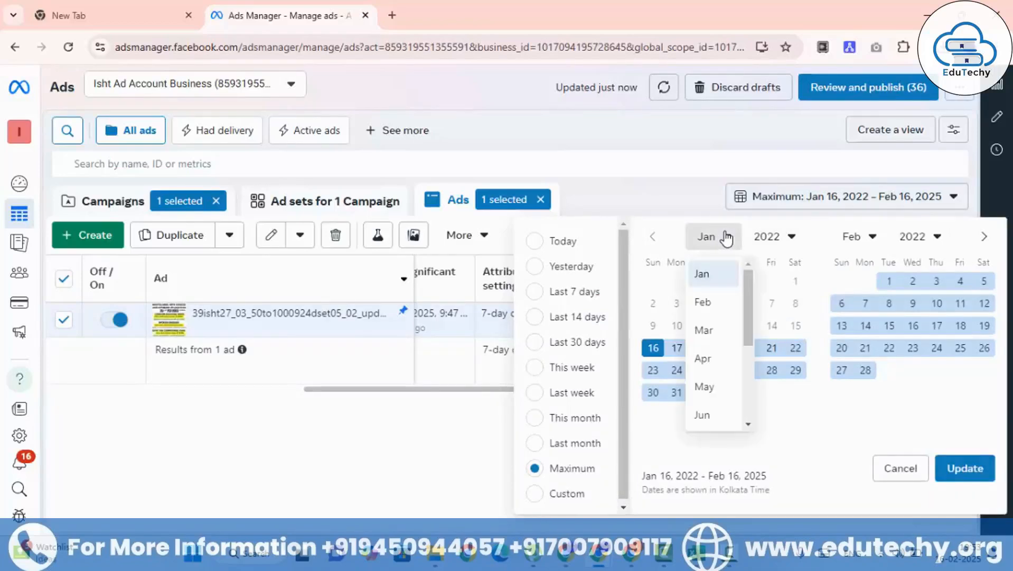
{"action": "left_click", "coordinate": [731, 238]}
{"action": "left_click", "coordinate": [777, 243]}
{"action": "left_click", "coordinate": [779, 240]}
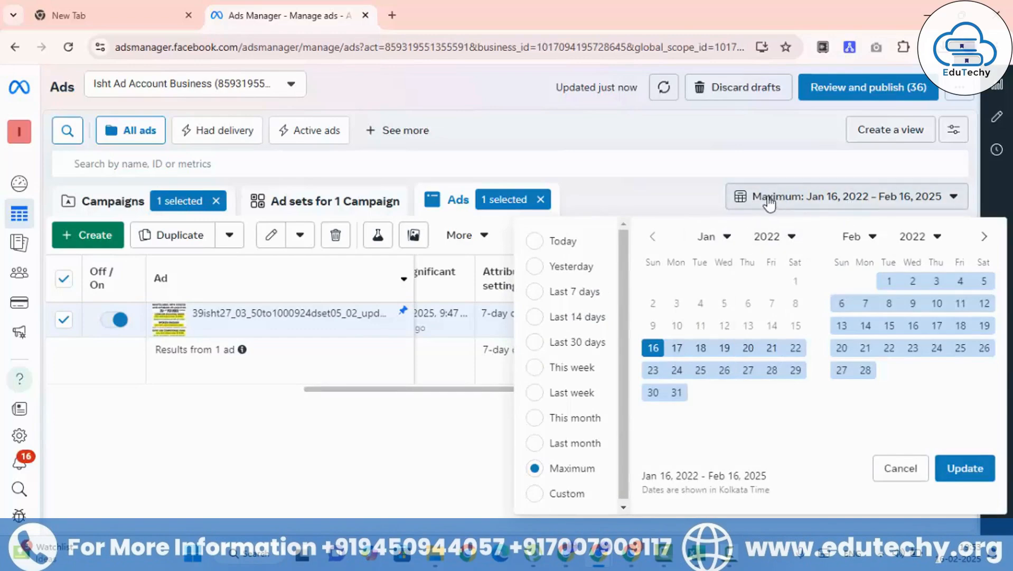
{"action": "left_click", "coordinate": [897, 472]}
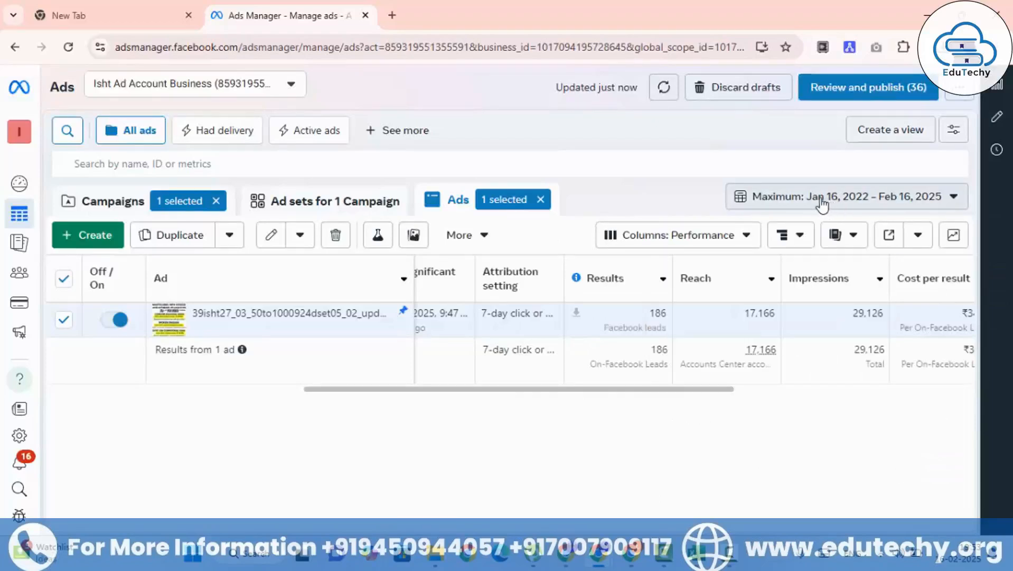
Step: Download the ad's leads for Jan 16, 2022 – Feb 16, 2025 as a CSV file into the Downloads folder
{"action": "left_click", "coordinate": [576, 314]}
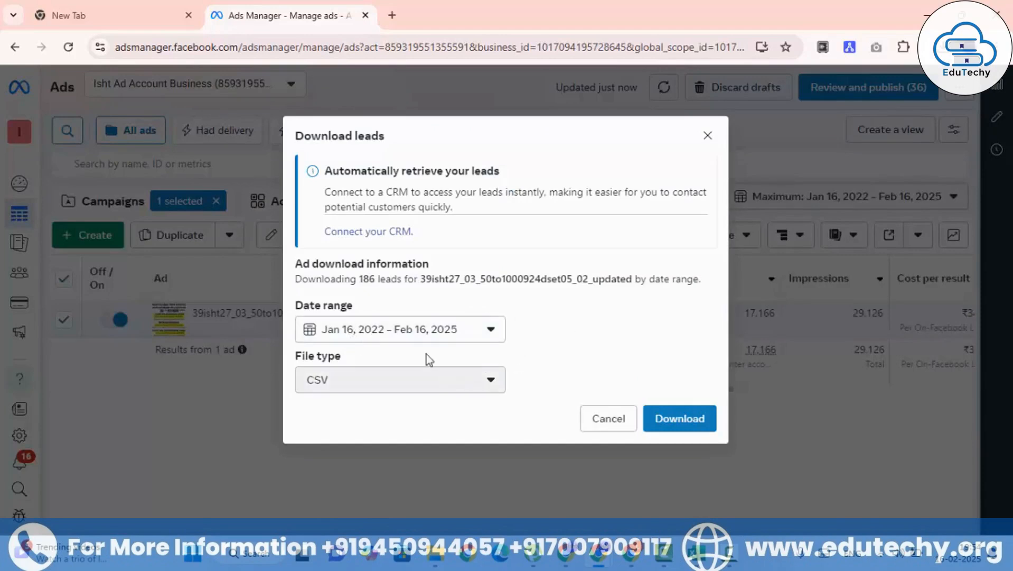
{"action": "left_click", "coordinate": [389, 392]}
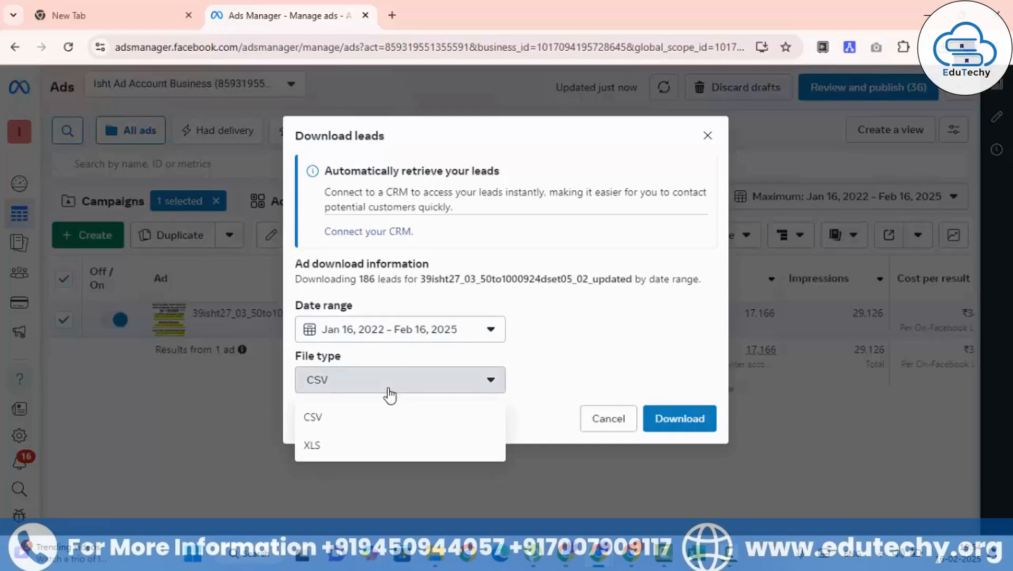
{"action": "left_click", "coordinate": [389, 393]}
{"action": "left_click", "coordinate": [387, 393]}
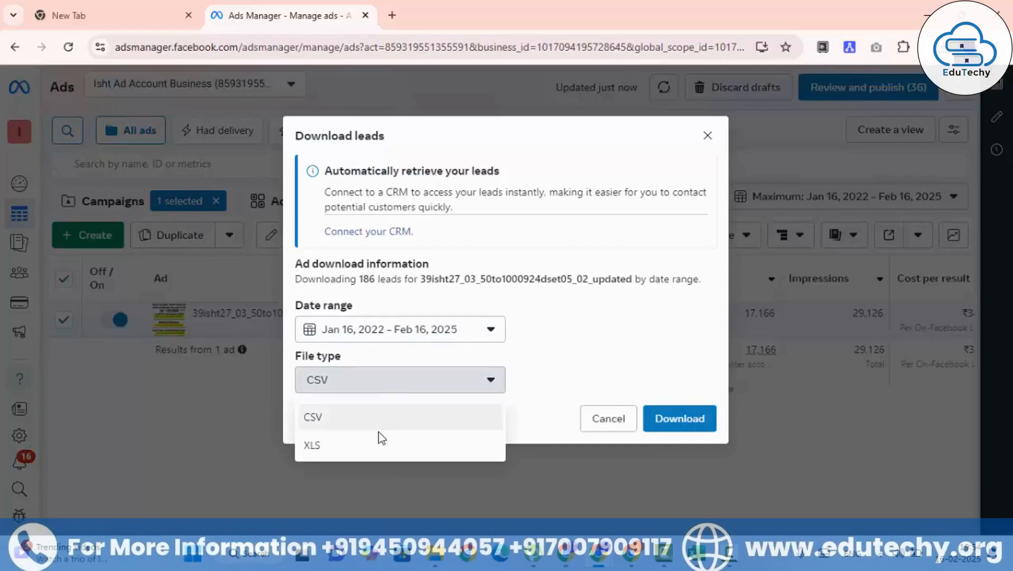
{"action": "left_click", "coordinate": [613, 354]}
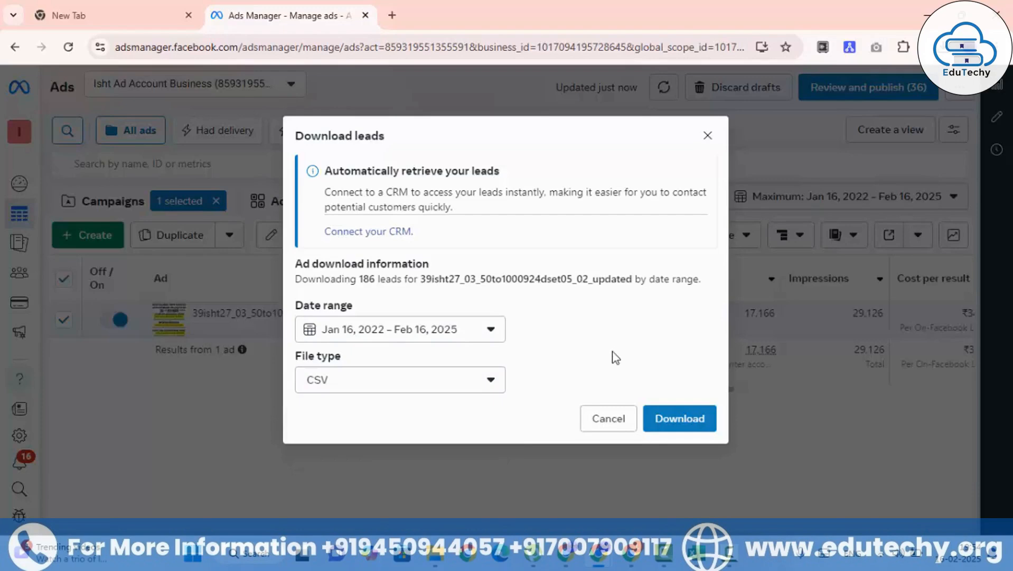
{"action": "left_click", "coordinate": [668, 425]}
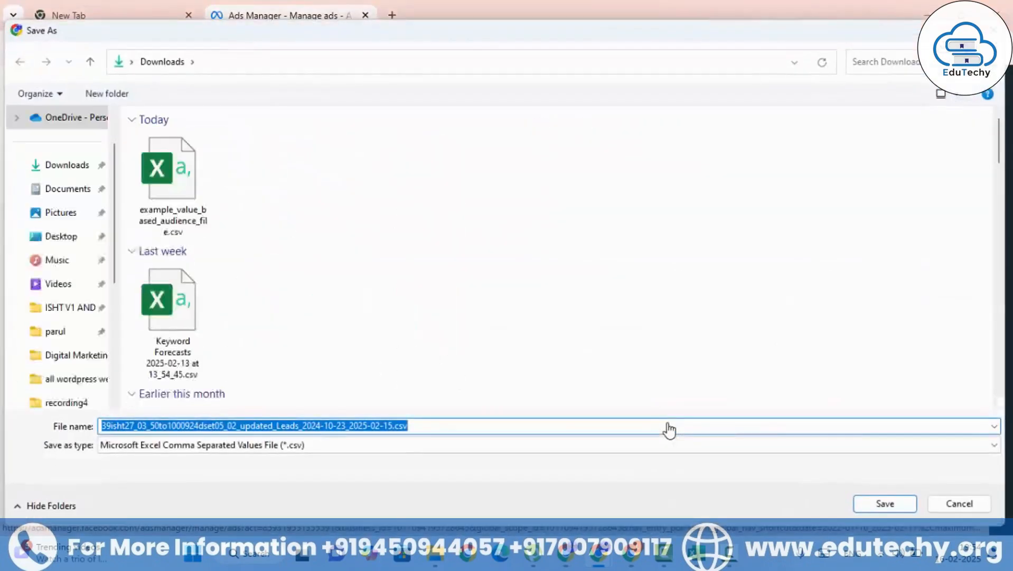
{"action": "left_click", "coordinate": [878, 503]}
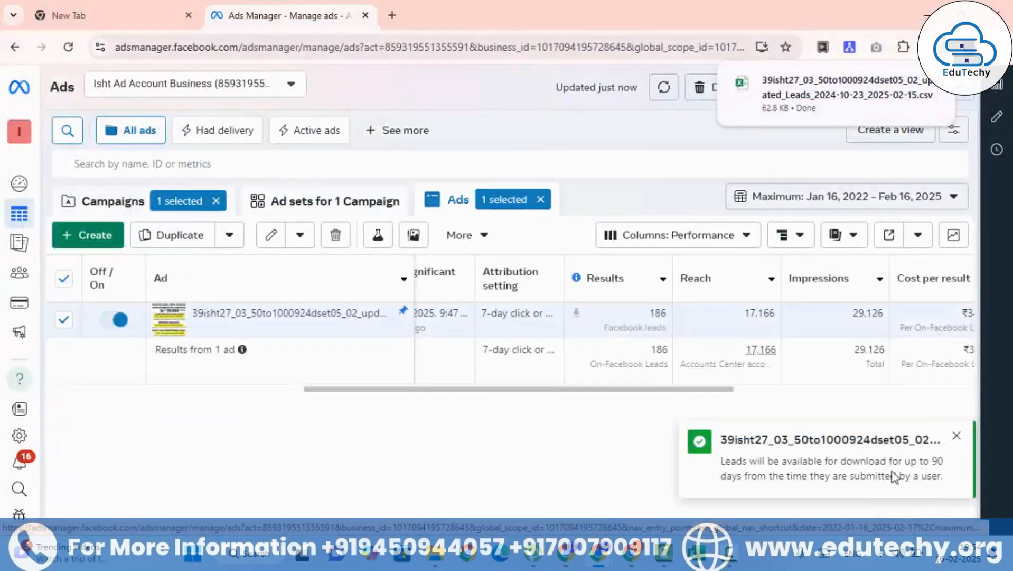
Step: Open the downloaded leads CSV in Excel and review row 3's lead ID, creation time, ad, ad set, campaign and form fields
{"action": "mouse_move", "coordinate": [934, 89]}
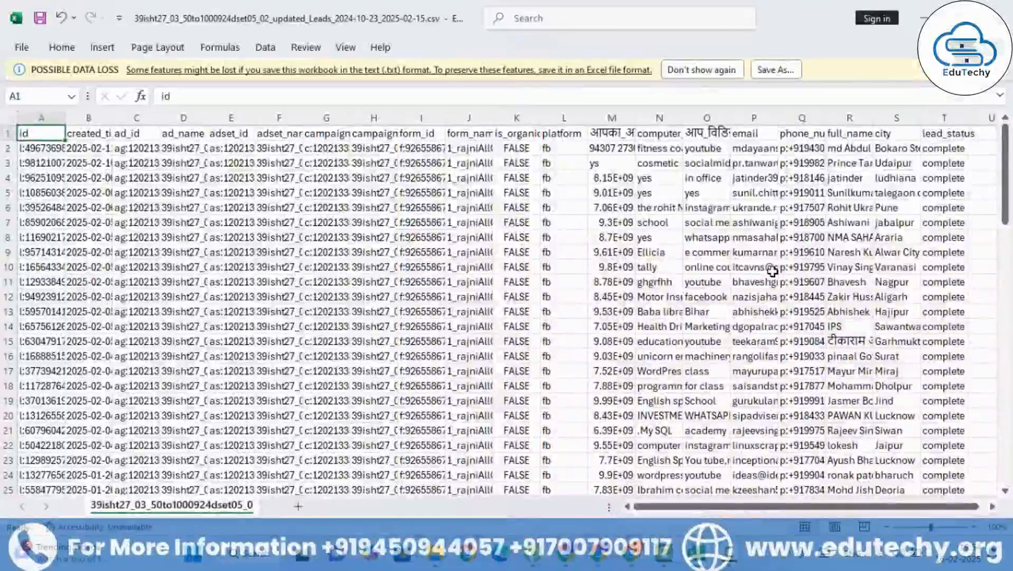
{"action": "left_click", "coordinate": [462, 297]}
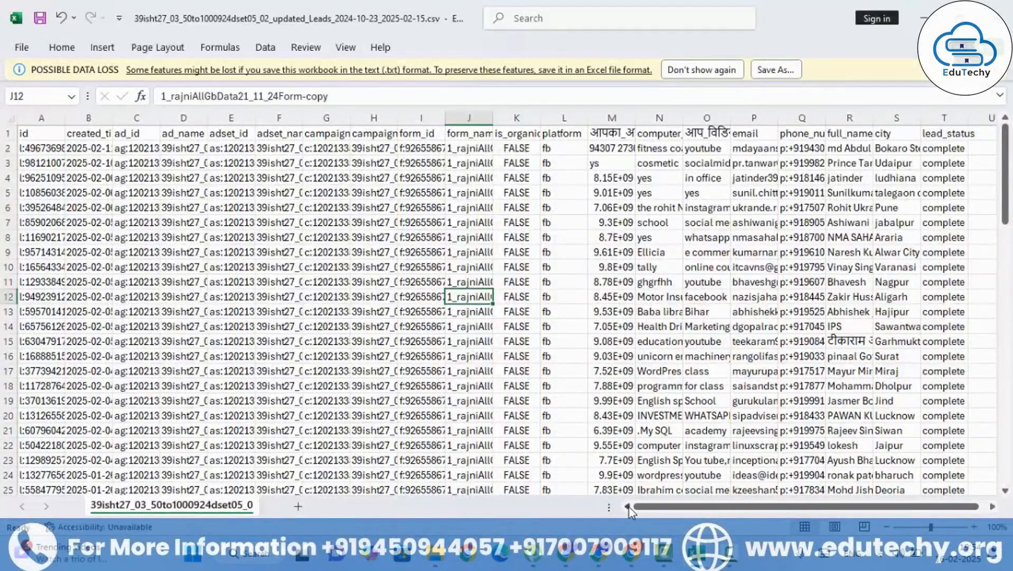
{"action": "left_click", "coordinate": [34, 164]}
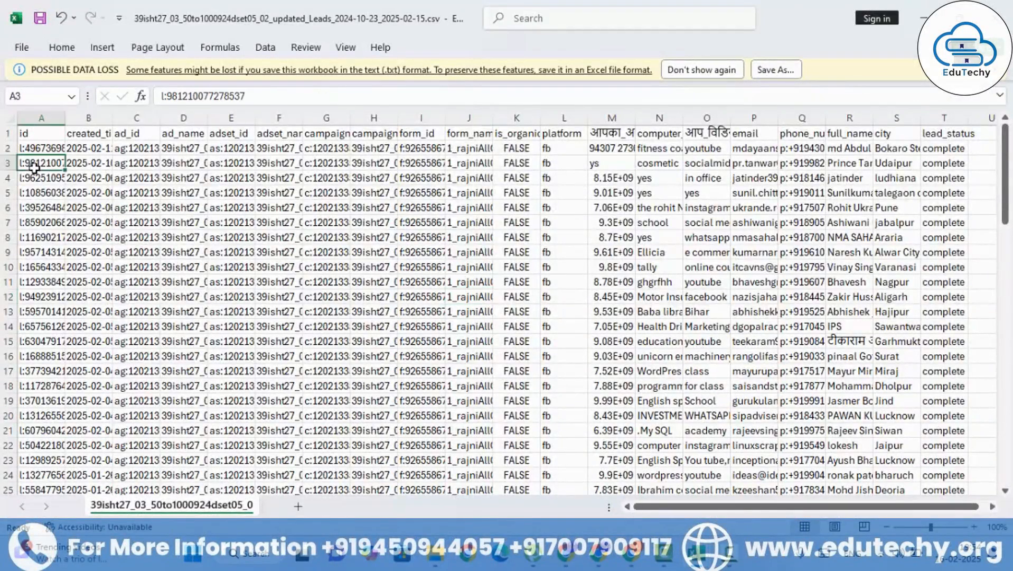
{"action": "left_click", "coordinate": [87, 163]}
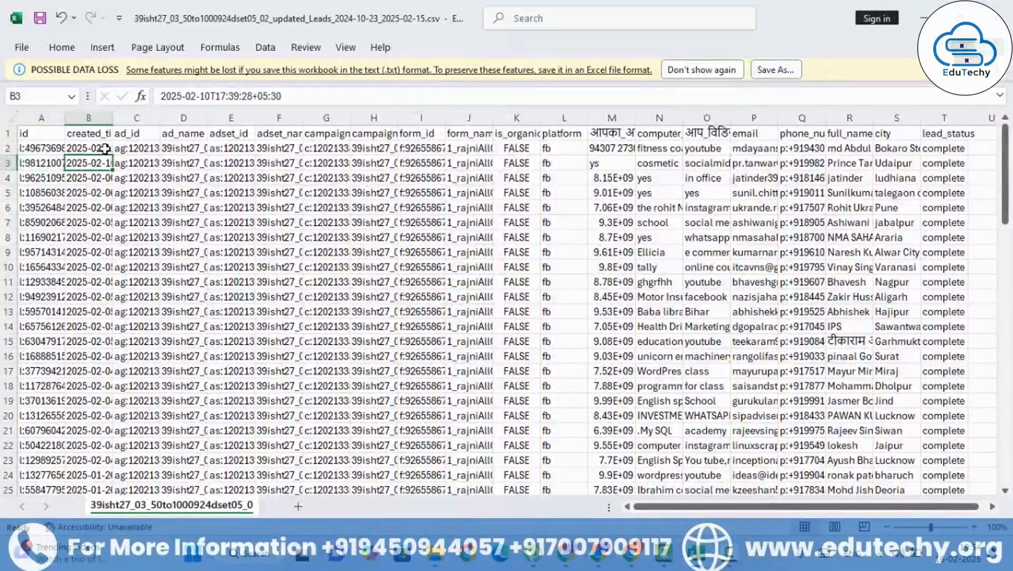
{"action": "left_click", "coordinate": [139, 164]}
{"action": "left_click", "coordinate": [182, 164]}
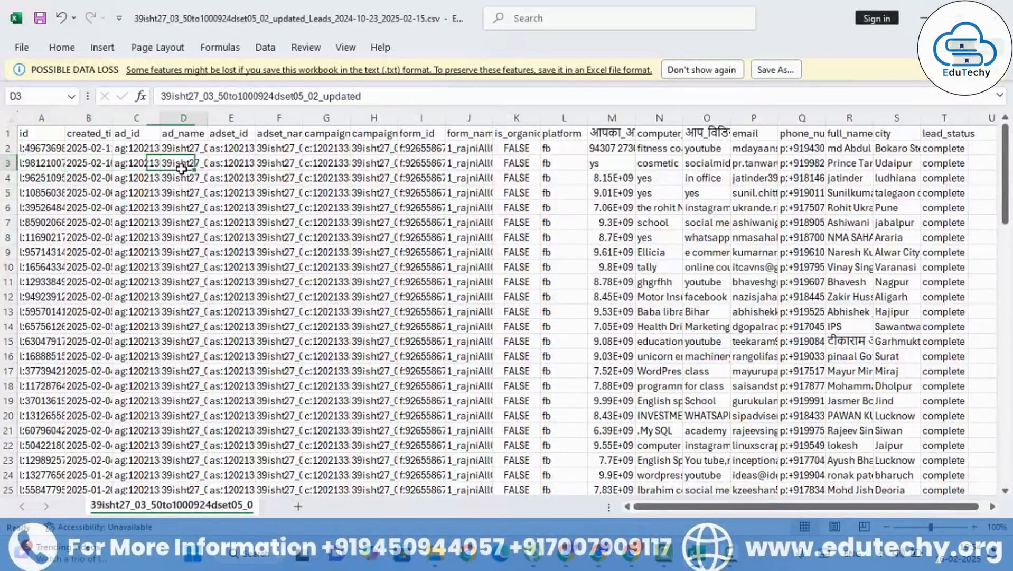
{"action": "left_click", "coordinate": [235, 165]}
{"action": "left_click", "coordinate": [295, 167]}
{"action": "left_click", "coordinate": [330, 167]}
{"action": "left_click", "coordinate": [370, 166]}
{"action": "left_click_drag", "start_coordinate": [476, 163], "coordinate": [523, 165]}
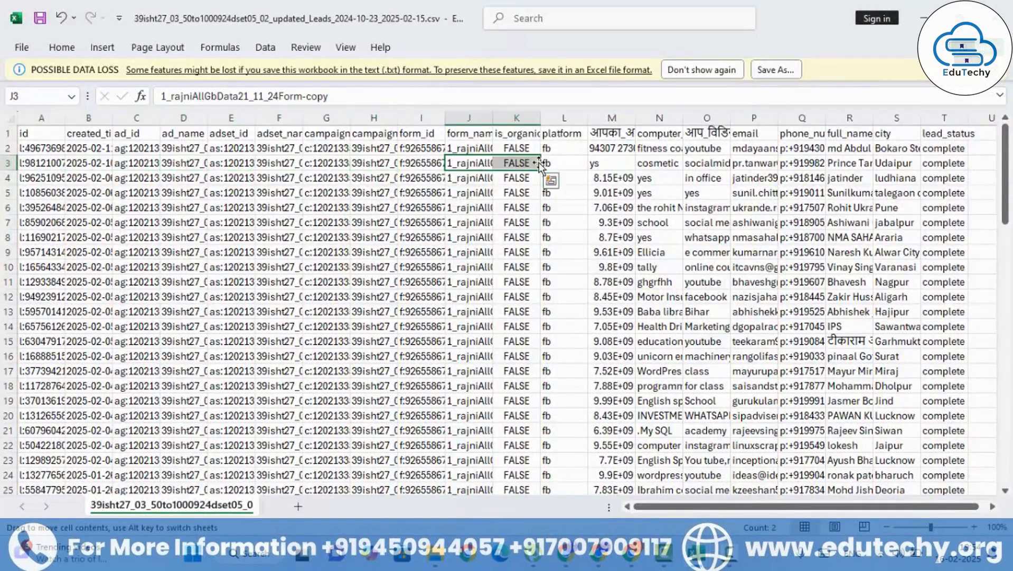
{"action": "left_click", "coordinate": [606, 161]}
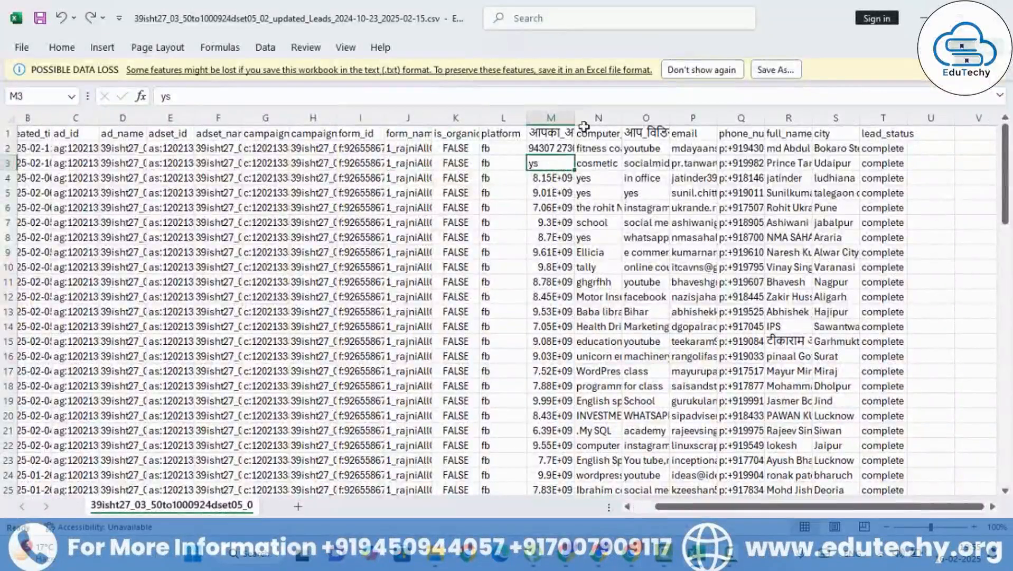
Step: Examine the lead form headers in columns M to S, from the alternate contact number through email, phone_number, full_name and city
{"action": "left_click", "coordinate": [553, 119]}
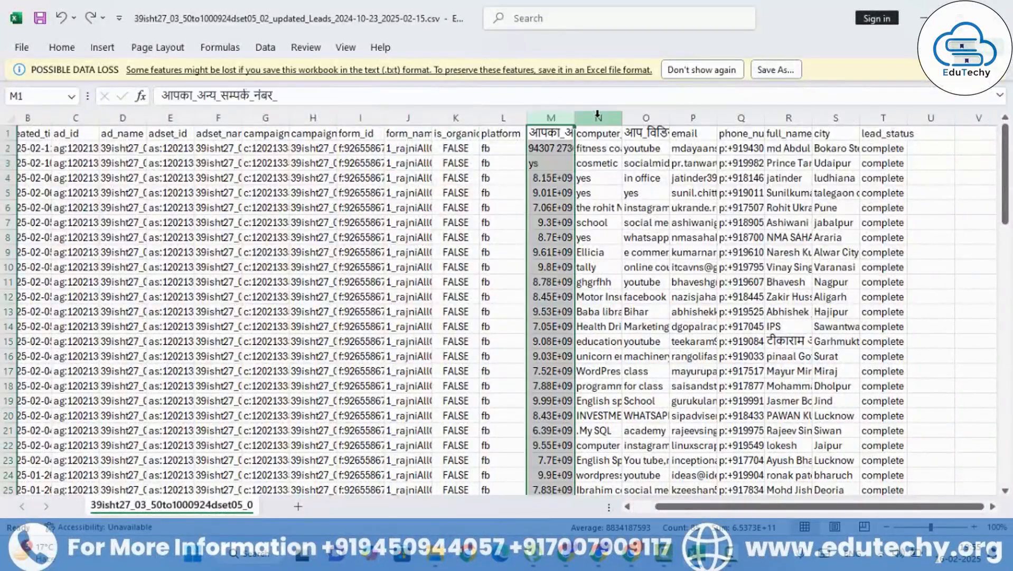
{"action": "left_click", "coordinate": [551, 133]}
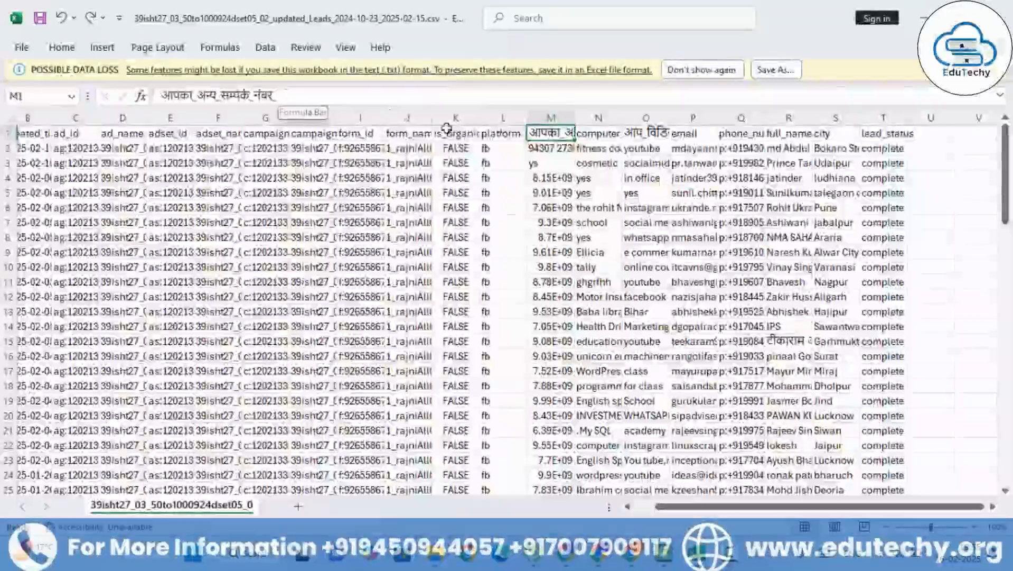
{"action": "left_click", "coordinate": [589, 133]}
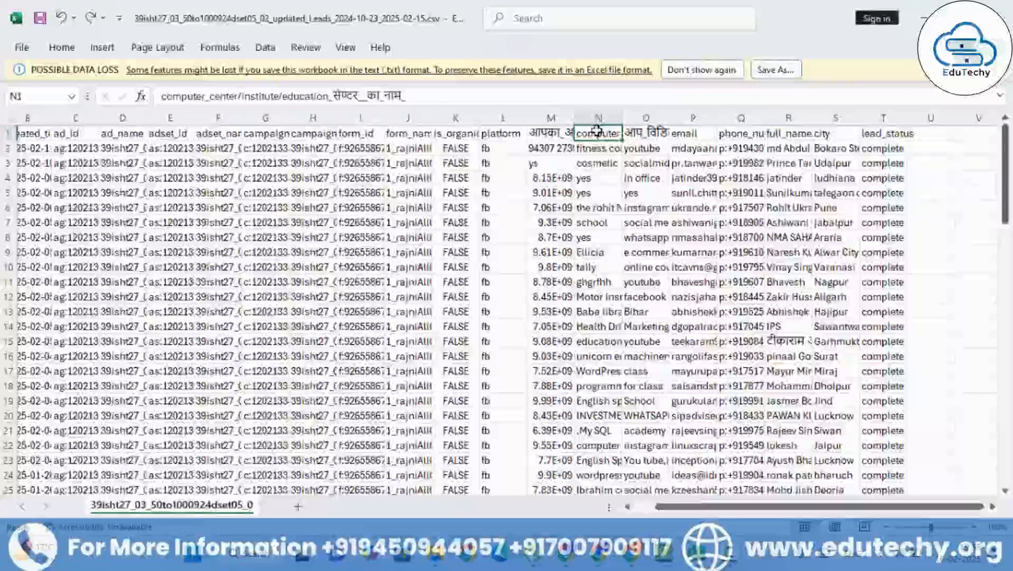
{"action": "left_click", "coordinate": [657, 134]}
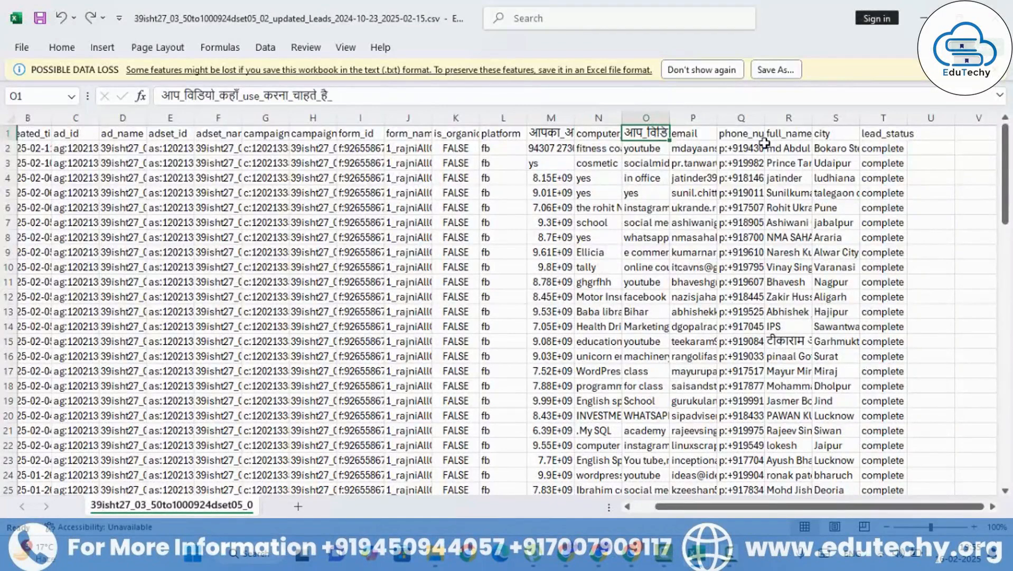
{"action": "left_click", "coordinate": [710, 133]}
{"action": "left_click", "coordinate": [735, 133]}
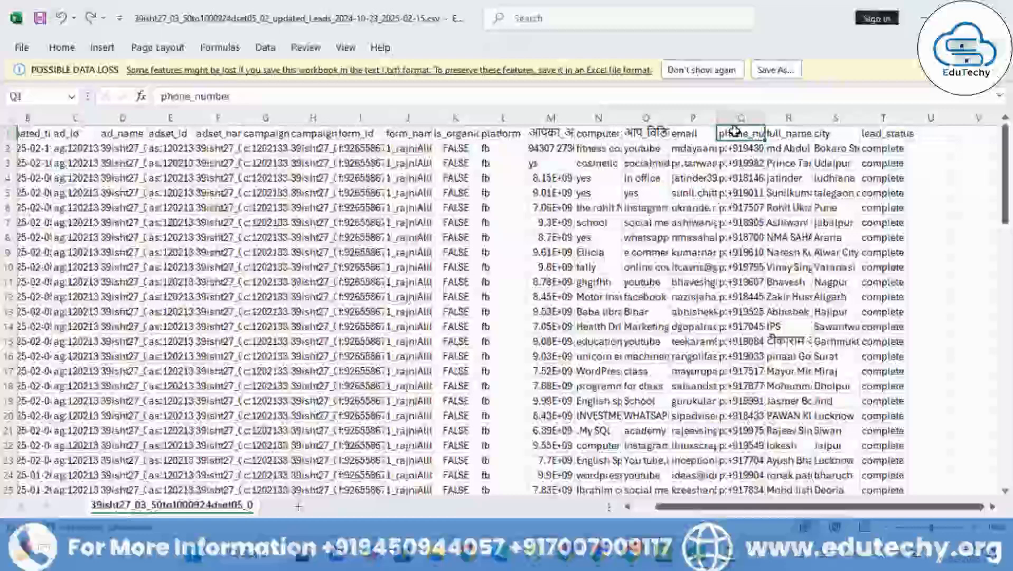
{"action": "left_click", "coordinate": [784, 133]}
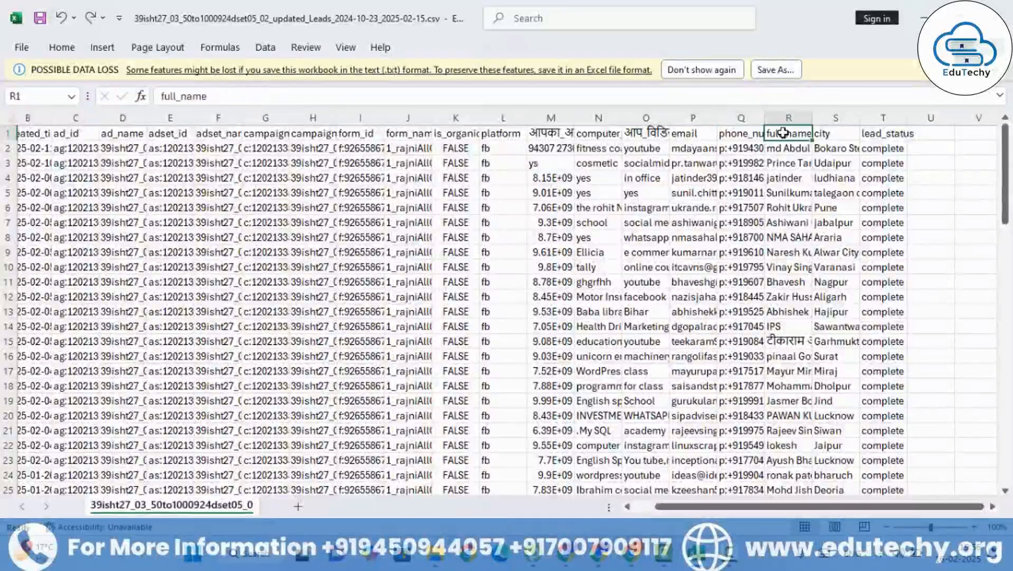
{"action": "left_click", "coordinate": [828, 133]}
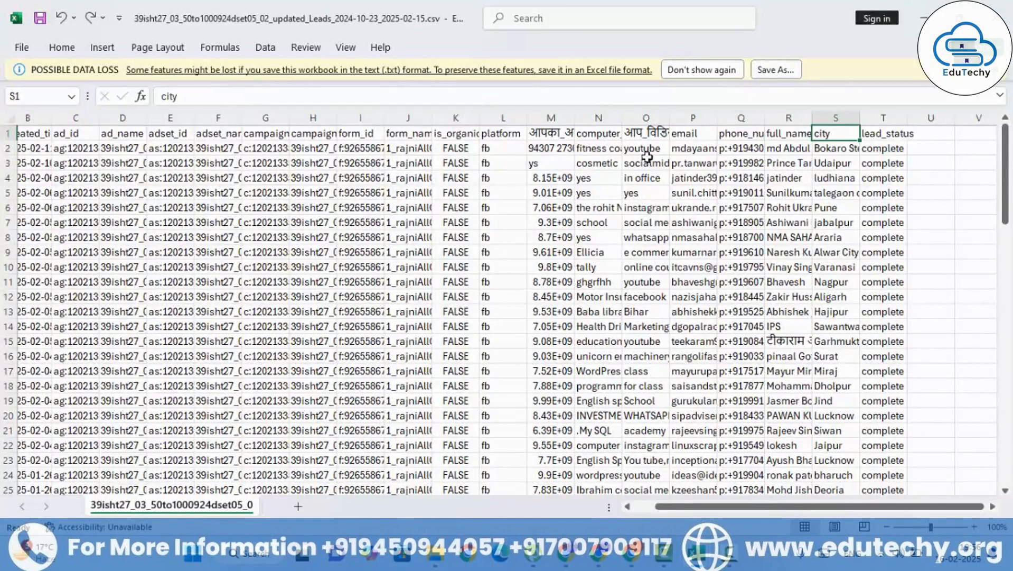
Step: Copy the lead answers and contact details in columns M to S, from the alternate contact number header through city
{"action": "left_click_drag", "start_coordinate": [539, 137], "coordinate": [847, 221]}
{"action": "scroll", "coordinate": [750, 272], "scroll_direction": "up", "scroll_amount": 14}
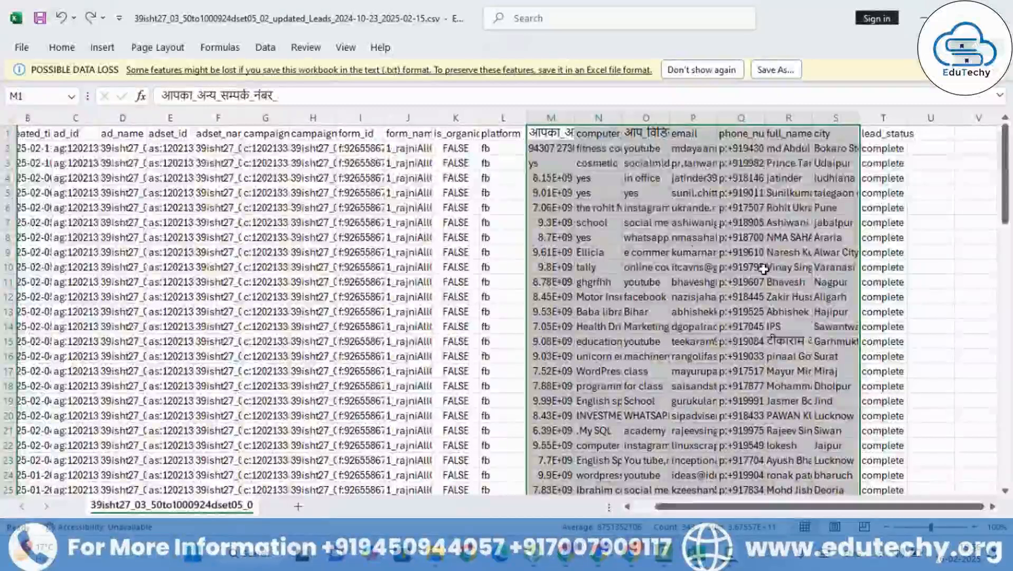
{"action": "right_click", "coordinate": [613, 236]}
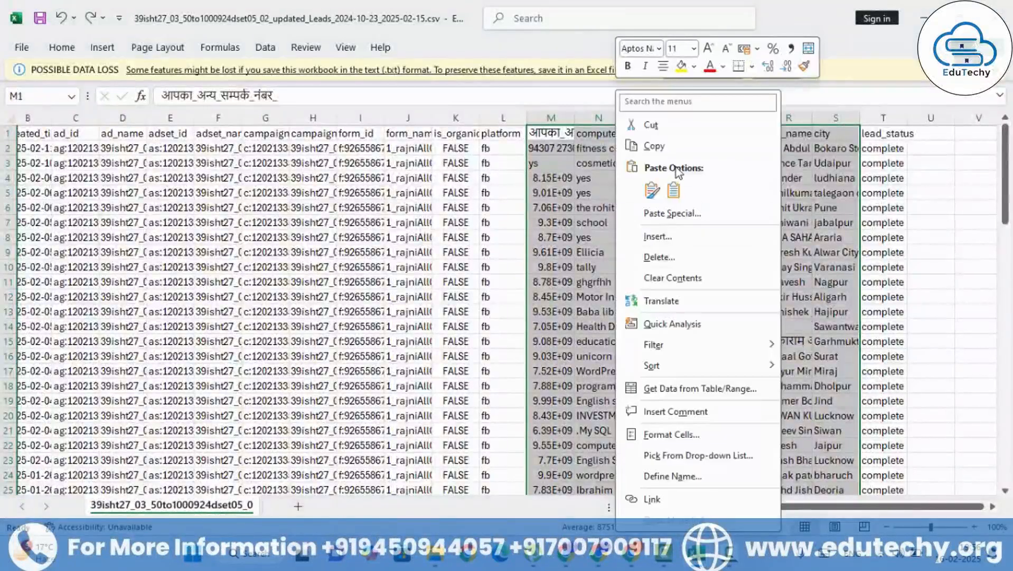
{"action": "key", "text": "Escape"}
{"action": "key", "text": "ctrl+c"}
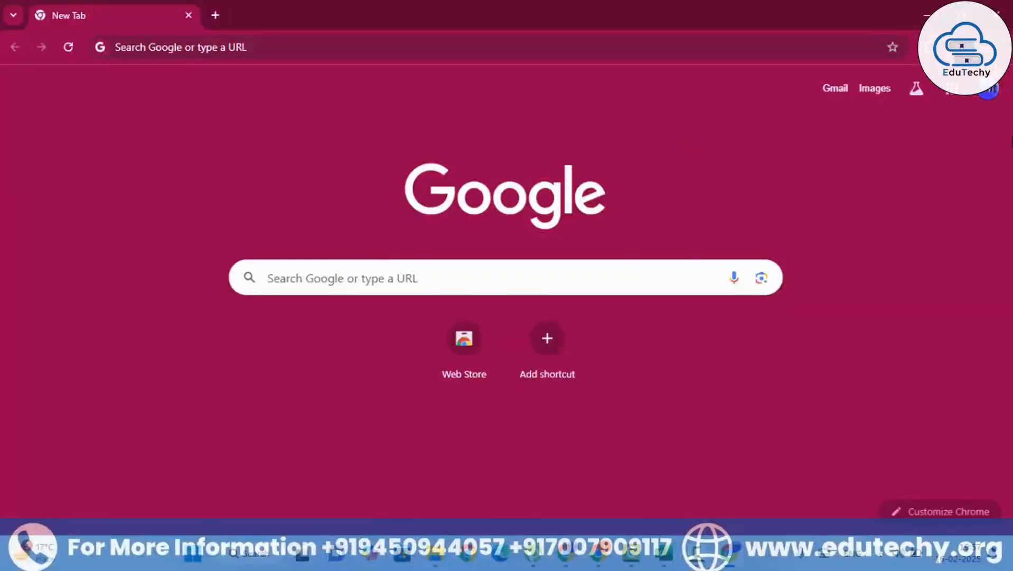
Step: Switch to Google Drive in Chrome and create a new Google Sheets spreadsheet in My Drive
{"action": "left_click", "coordinate": [949, 96]}
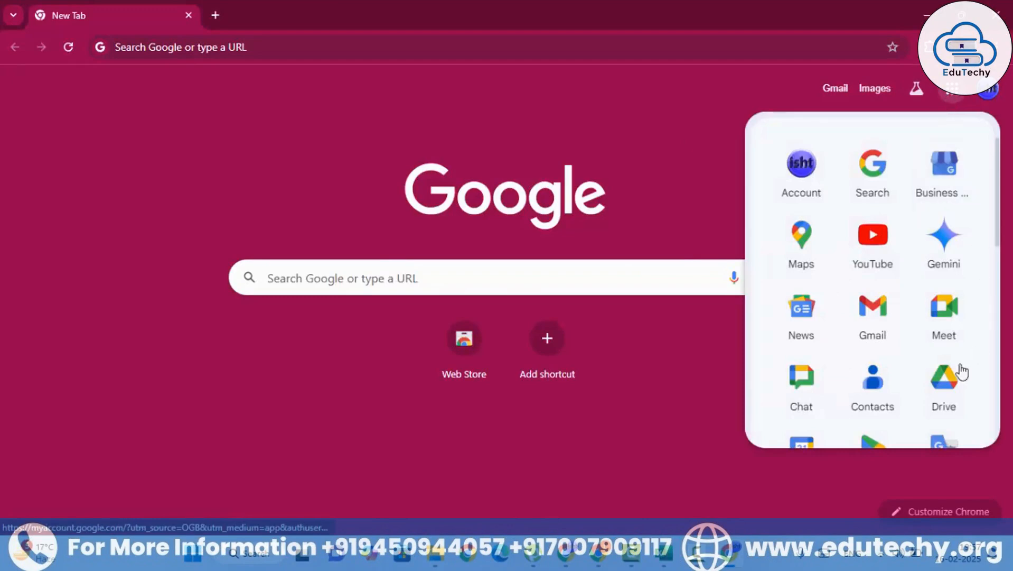
{"action": "left_click", "coordinate": [943, 384]}
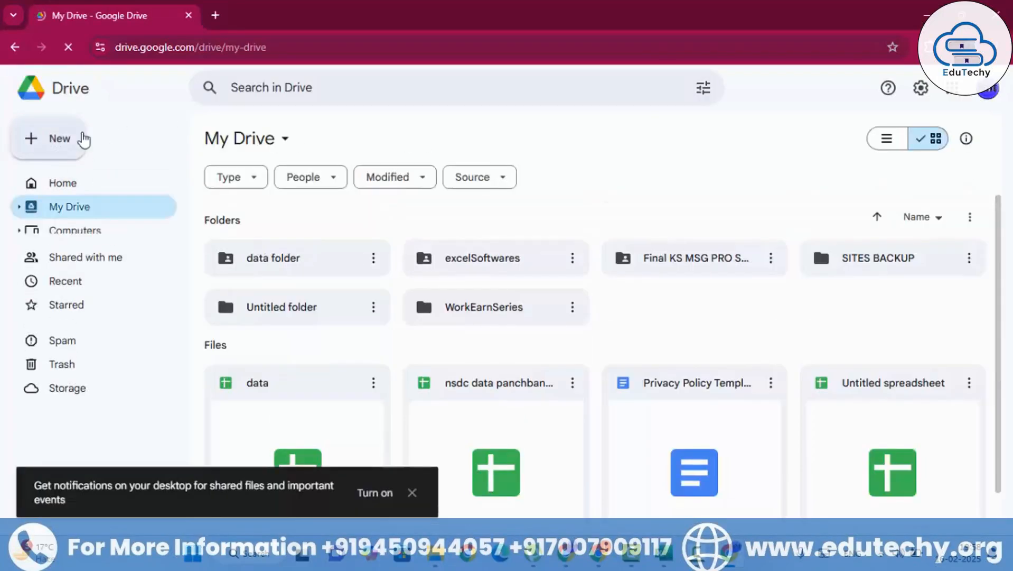
{"action": "left_click", "coordinate": [82, 139]}
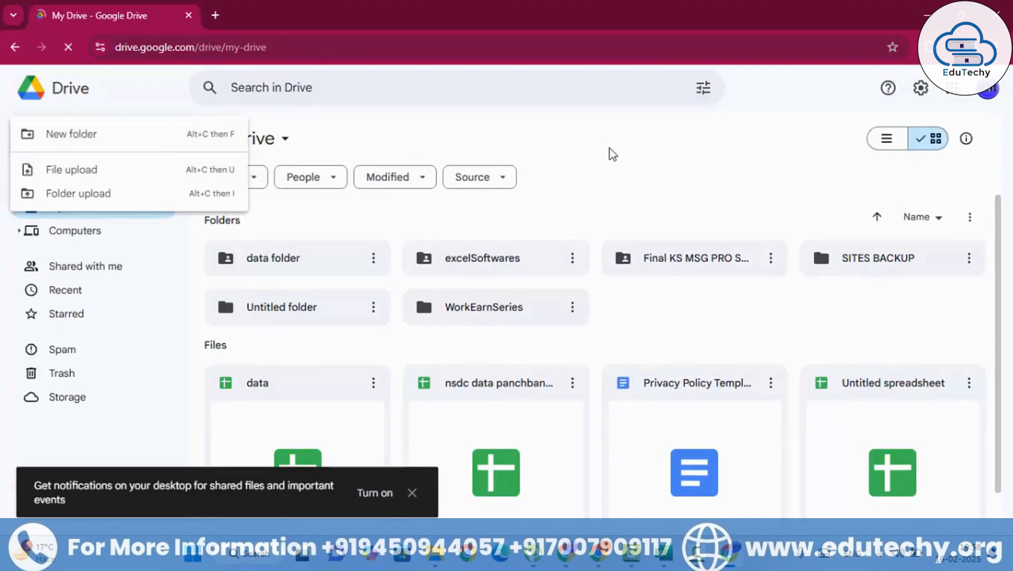
{"action": "left_click", "coordinate": [612, 157]}
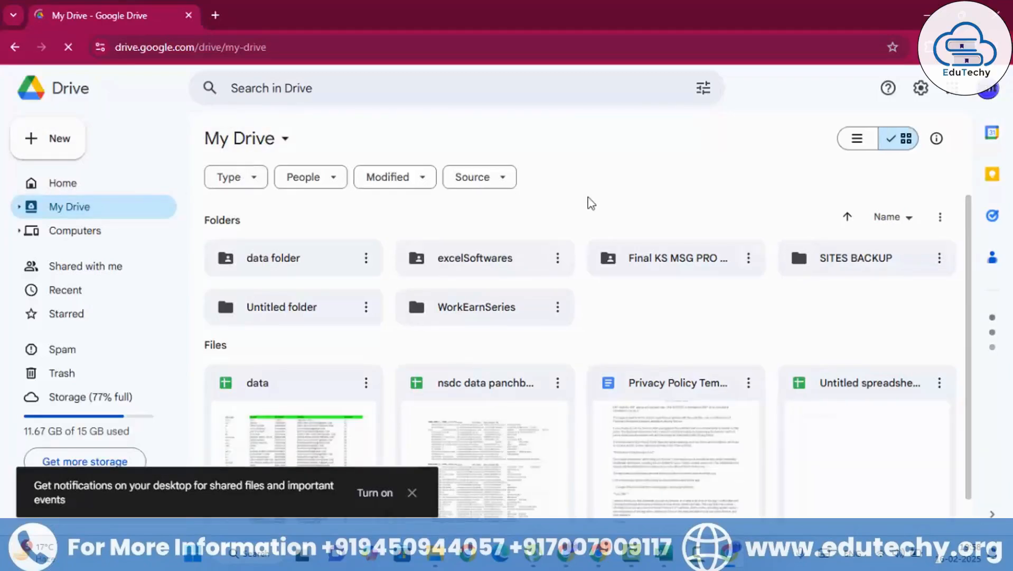
{"action": "right_click", "coordinate": [635, 202]}
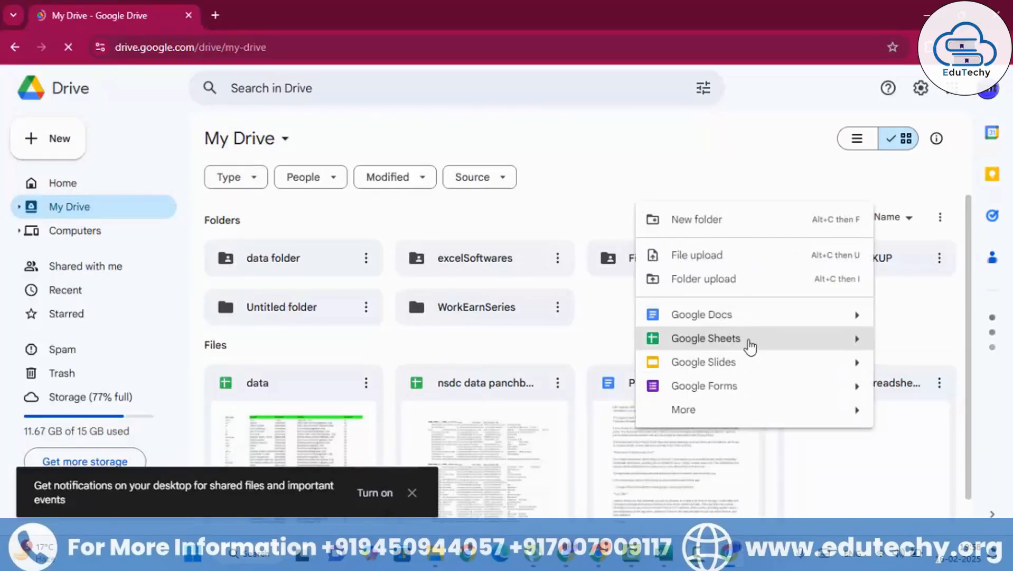
{"action": "left_click", "coordinate": [750, 345]}
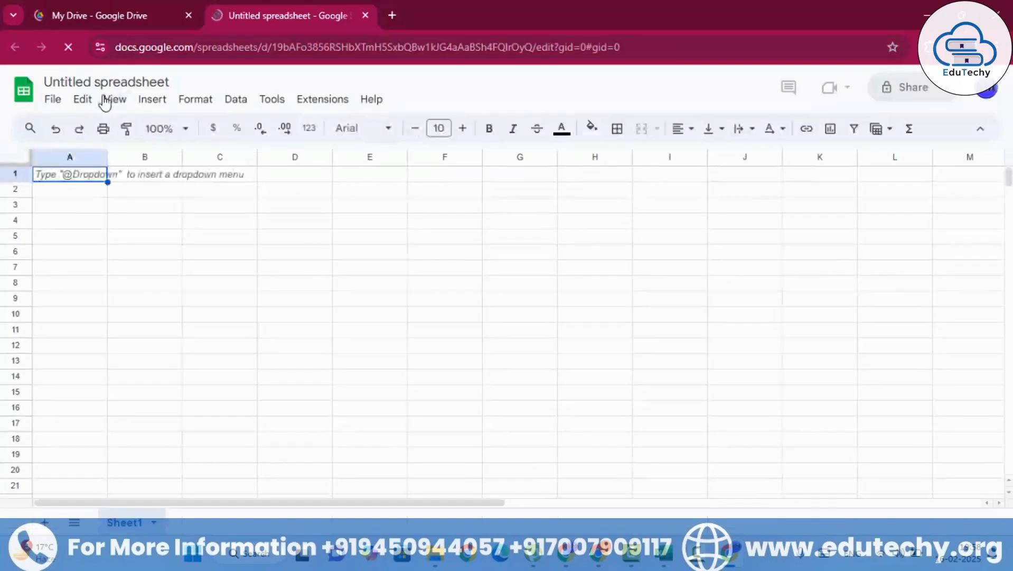
Step: Rename the untitled spreadsheet as mydemoData
{"action": "left_click", "coordinate": [111, 83]}
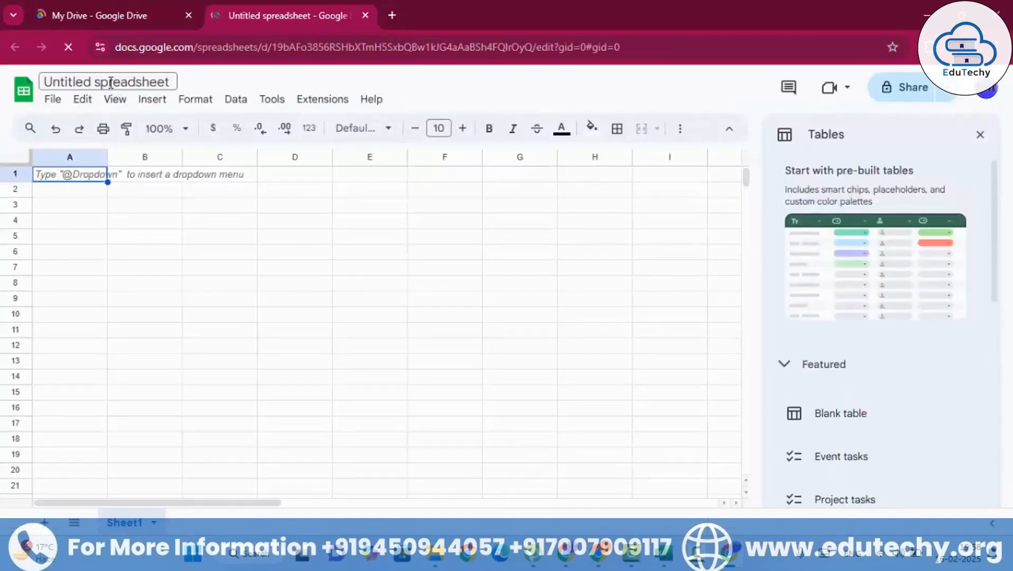
{"action": "type", "text": "myde"}
{"action": "left_click", "coordinate": [242, 249]}
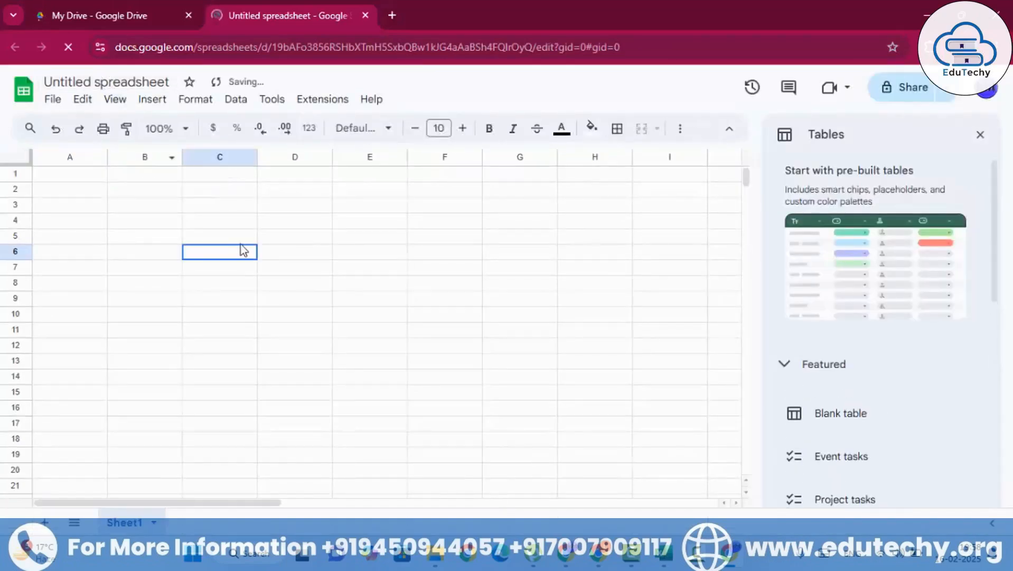
{"action": "left_click", "coordinate": [113, 81]}
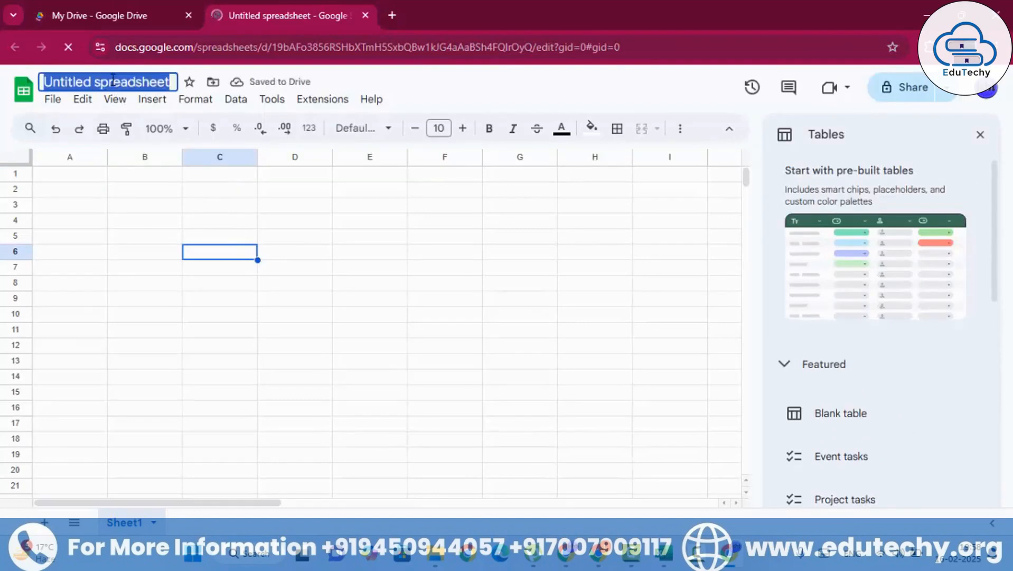
{"action": "type", "text": "mydemoDa"}
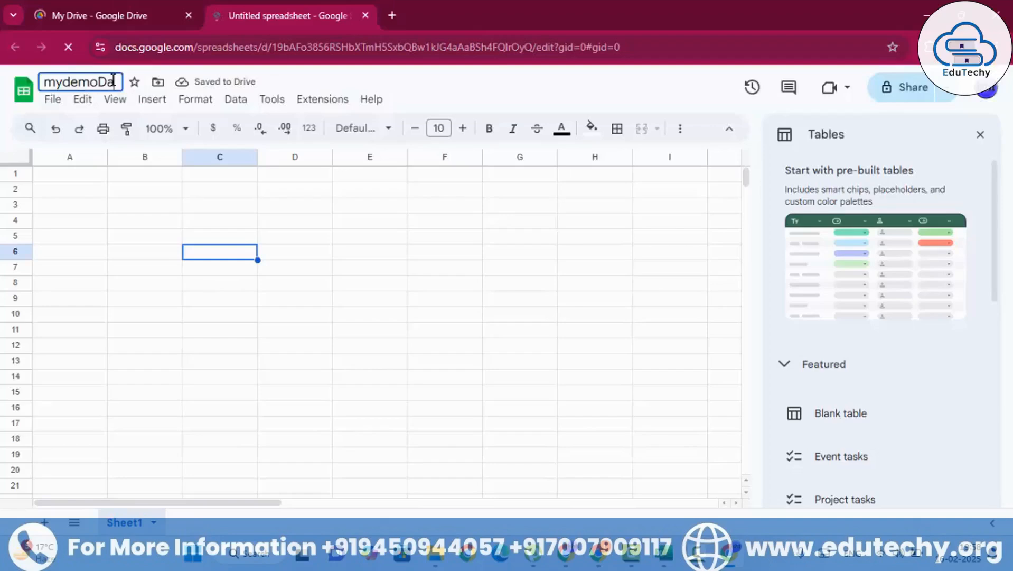
{"action": "type", "text": "ta"}
{"action": "left_click", "coordinate": [153, 227]}
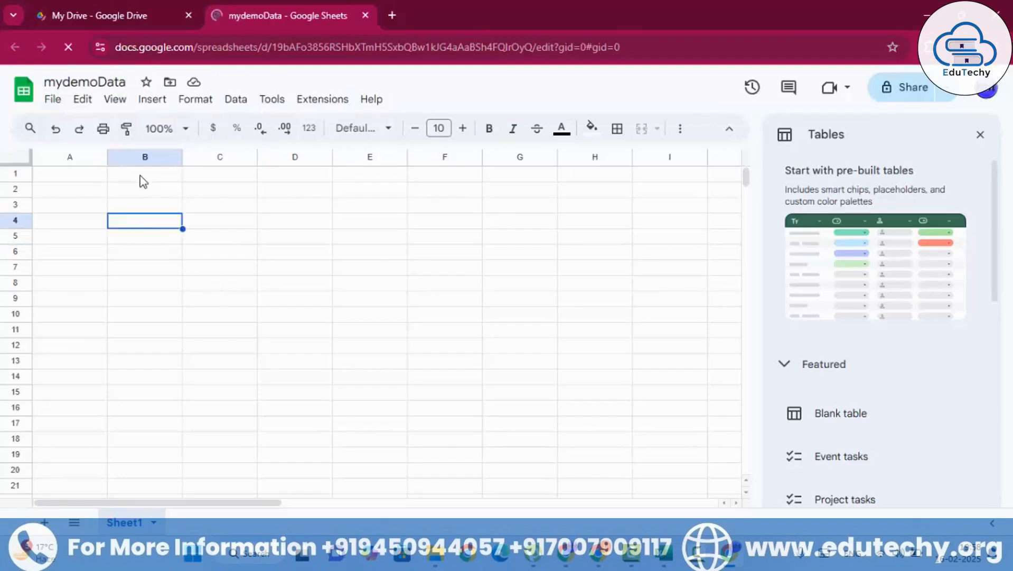
Step: Paste the copied lead data starting at cell B1 and narrow the phone_number and email columns
{"action": "left_click", "coordinate": [141, 176]}
{"action": "key", "text": "ctrl+v"}
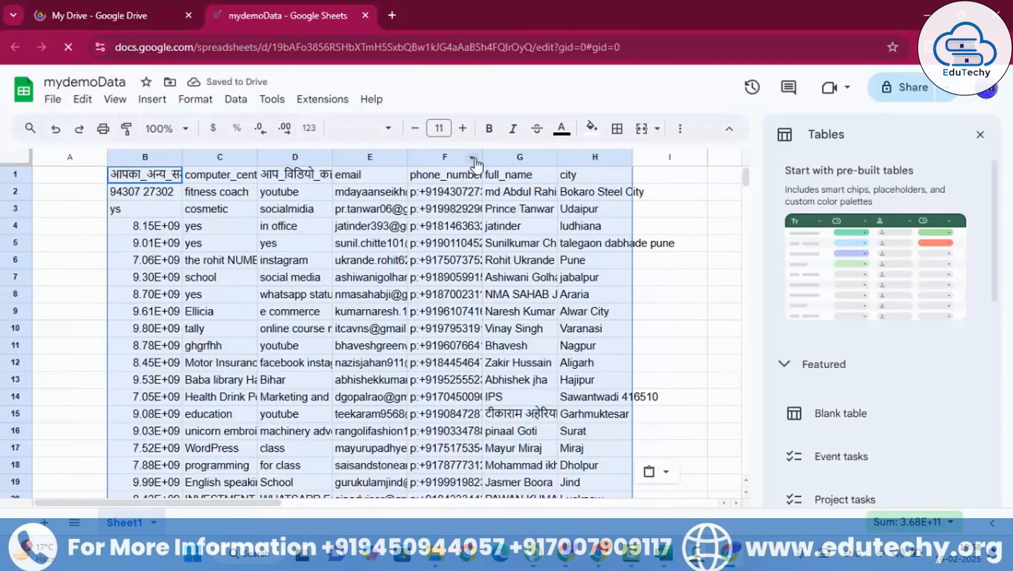
{"action": "left_click_drag", "start_coordinate": [483, 156], "coordinate": [463, 156]}
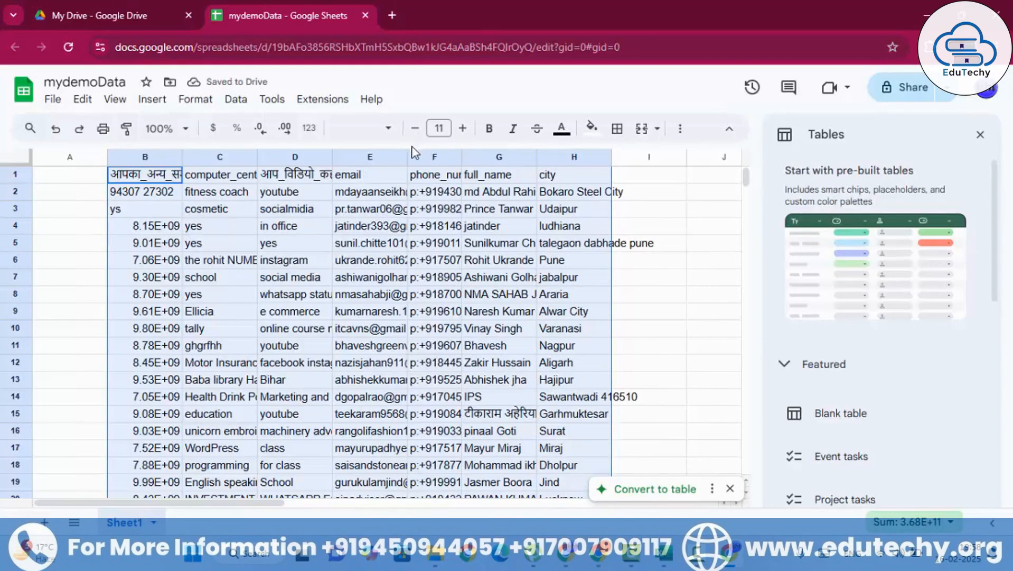
{"action": "left_click_drag", "start_coordinate": [407, 157], "coordinate": [378, 157]}
{"action": "left_click", "coordinate": [619, 260]}
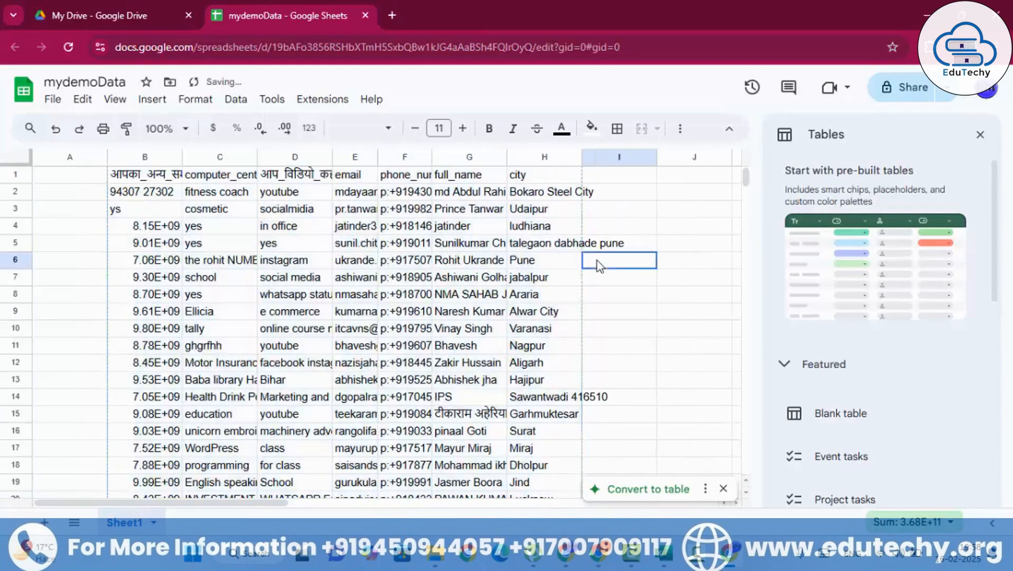
{"action": "left_click", "coordinate": [981, 134]}
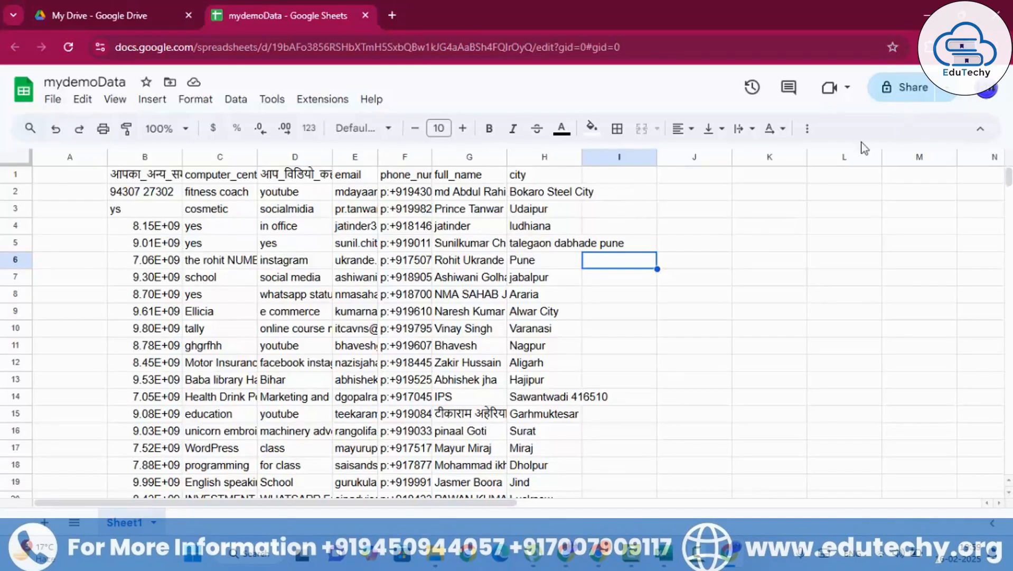
Step: Review the General access setting in the sharing options of mydemoData and leave the sharing options
{"action": "left_click", "coordinate": [904, 88]}
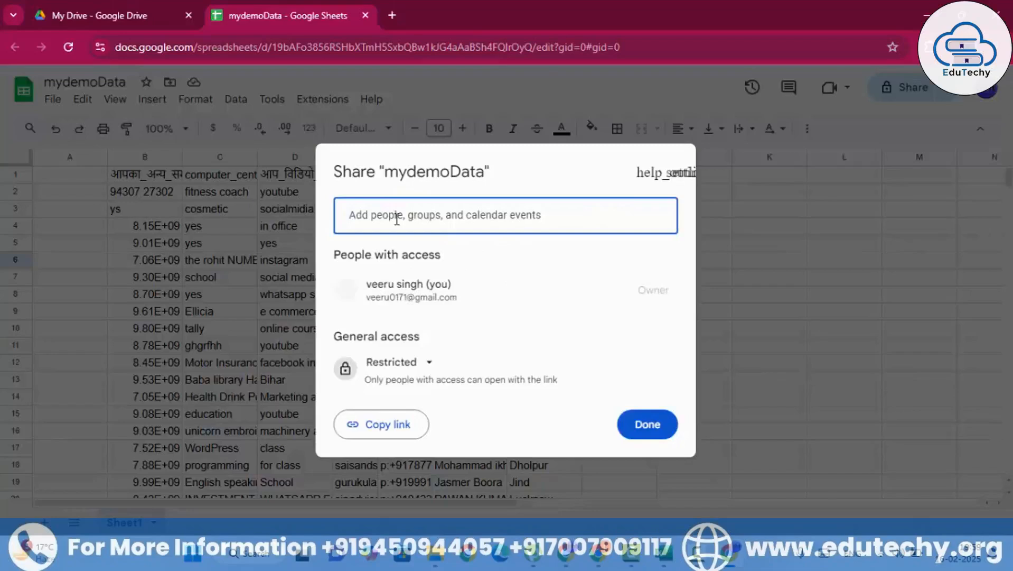
{"action": "left_click", "coordinate": [425, 365]}
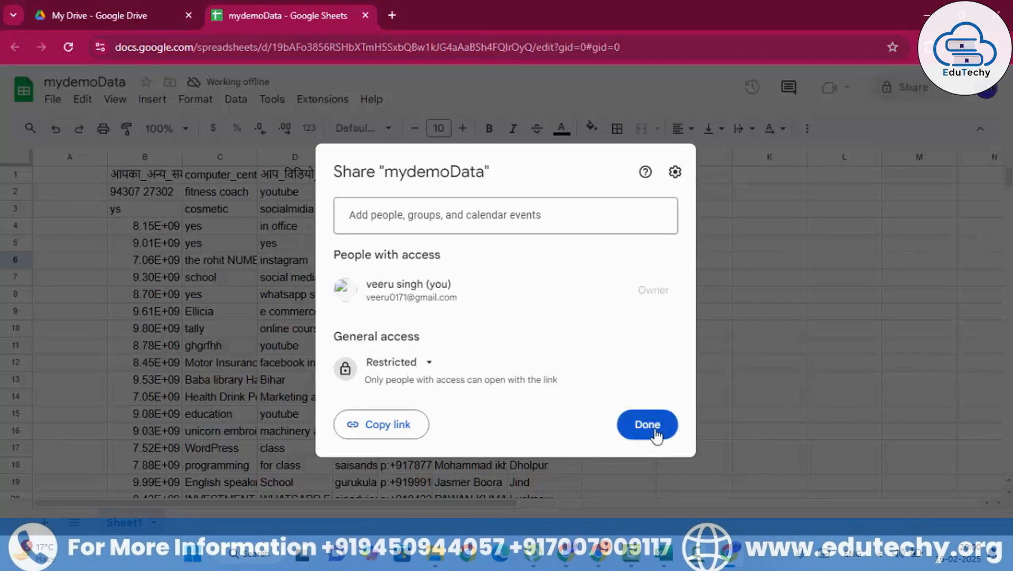
{"action": "left_click", "coordinate": [729, 313]}
Step: Add the column headers followup-1 in cell I1 and followup-2 in cell J1
{"action": "type", "text": "f"}
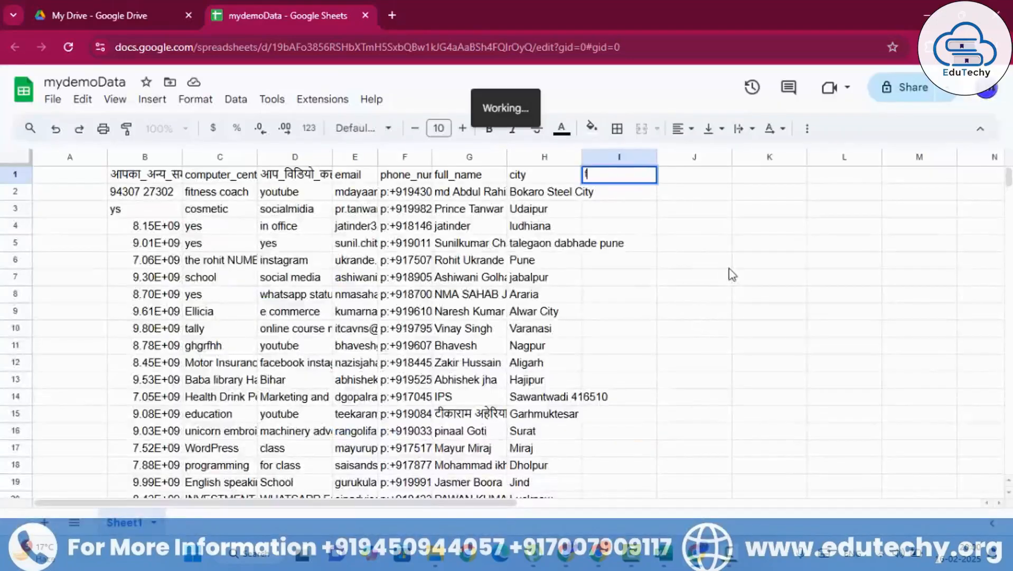
{"action": "type", "text": "ollowup"}
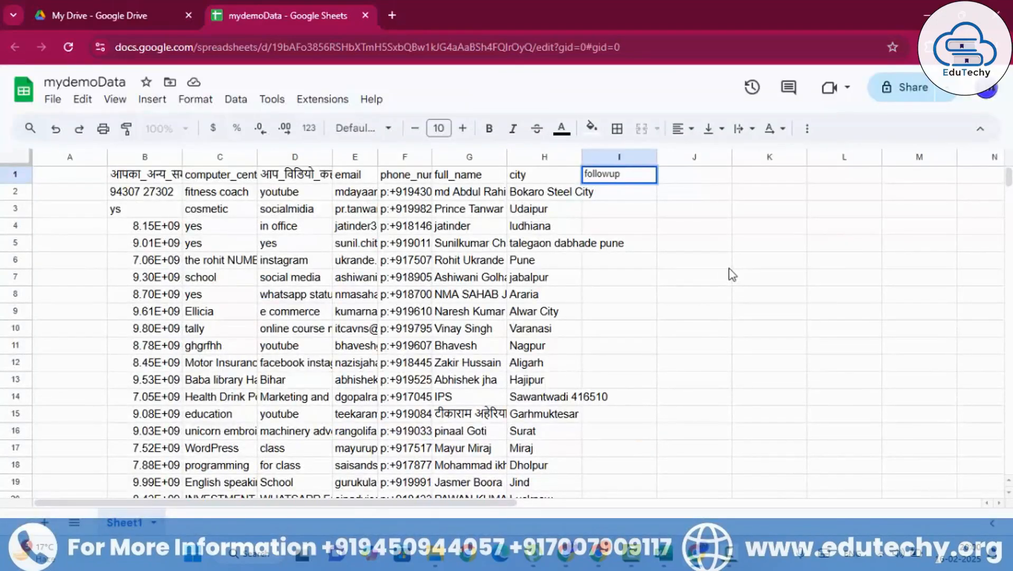
{"action": "type", "text": "-1"}
{"action": "left_click", "coordinate": [774, 265]}
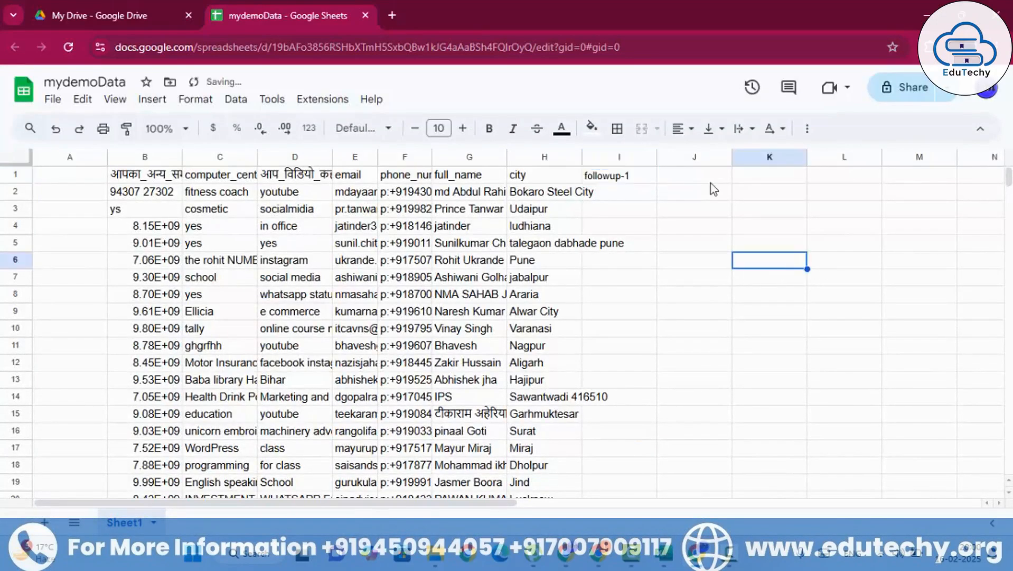
{"action": "left_click", "coordinate": [686, 178]}
{"action": "type", "text": "follow"}
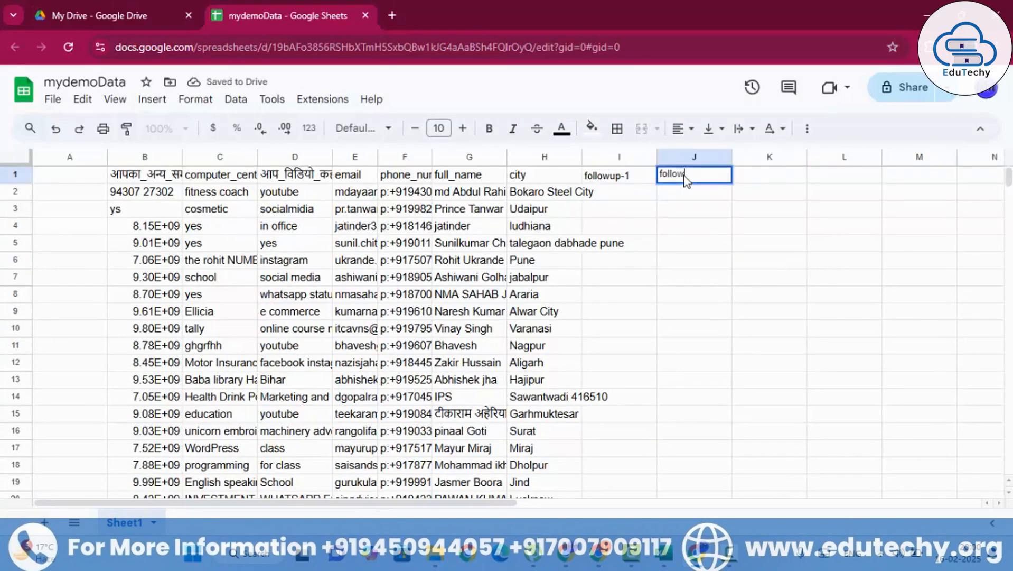
{"action": "type", "text": "up-2"}
{"action": "key", "text": "Return"}
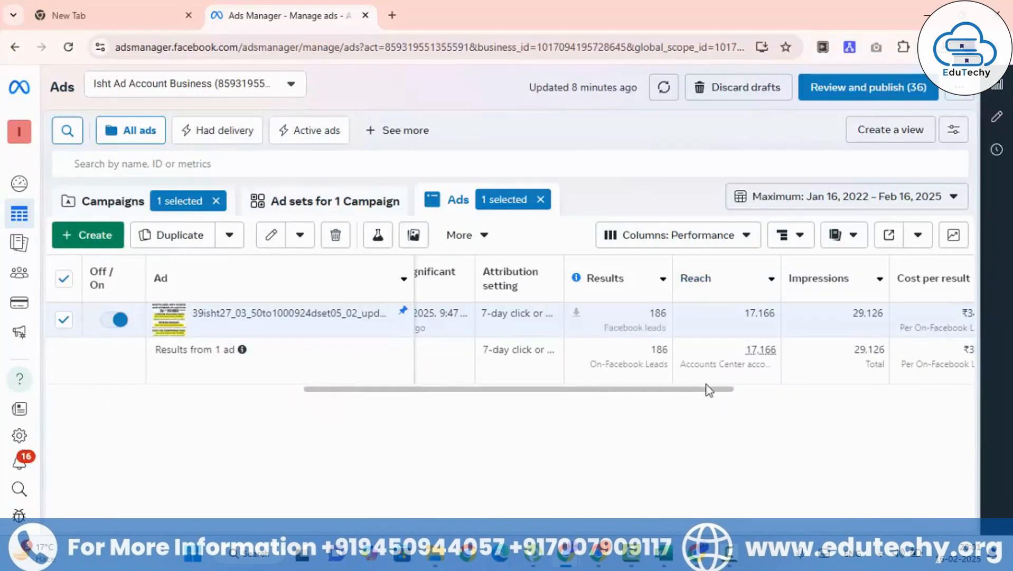
Step: Switch to Ads Manager and examine the selected ad's results, reach, impressions, cost per result, quality ranking and amount spent
{"action": "left_click_drag", "start_coordinate": [715, 389], "coordinate": [758, 399]}
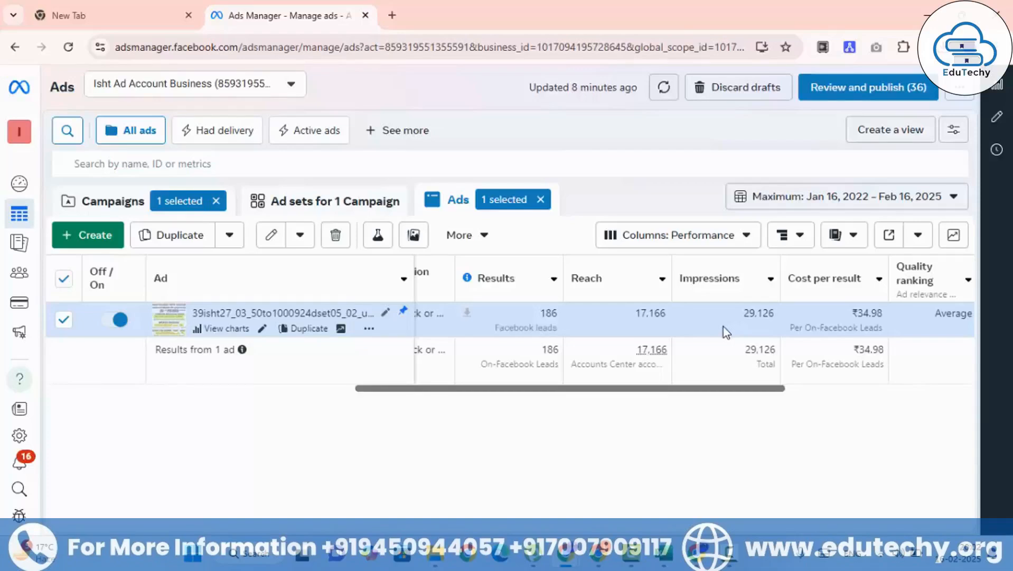
{"action": "left_click_drag", "start_coordinate": [760, 390], "coordinate": [835, 395]}
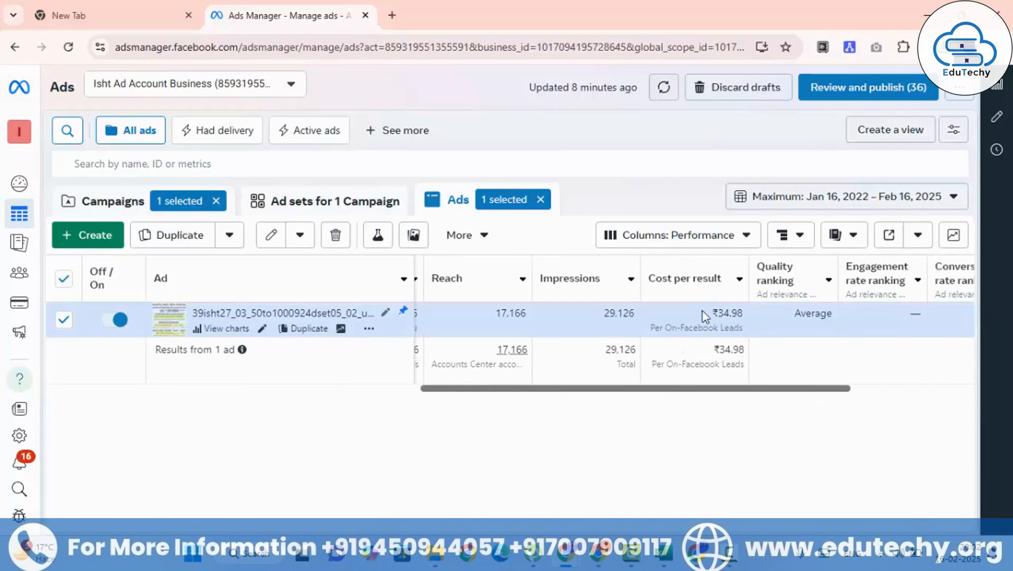
{"action": "left_click_drag", "start_coordinate": [703, 315], "coordinate": [745, 313]}
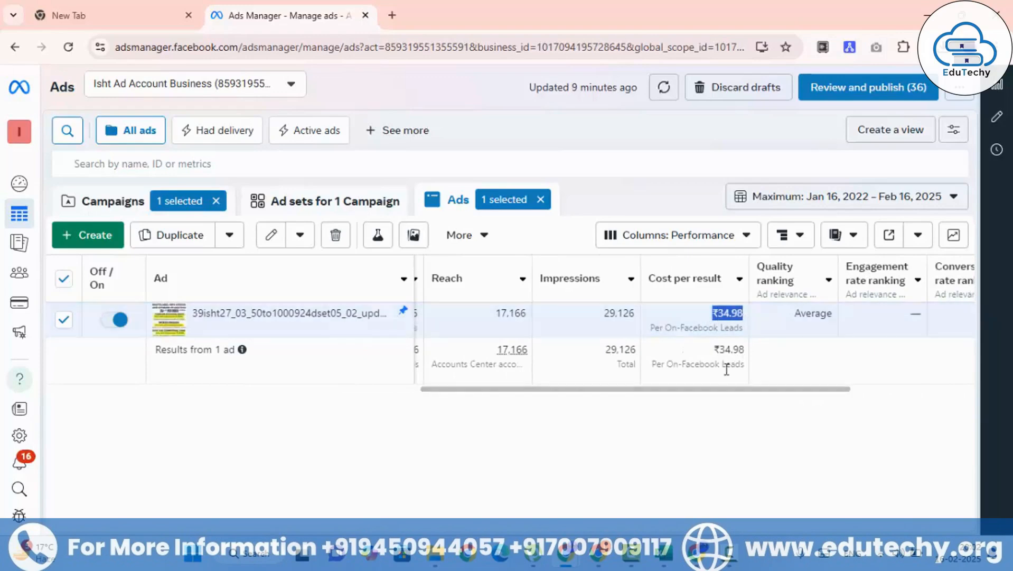
{"action": "left_click_drag", "start_coordinate": [722, 389], "coordinate": [642, 393]}
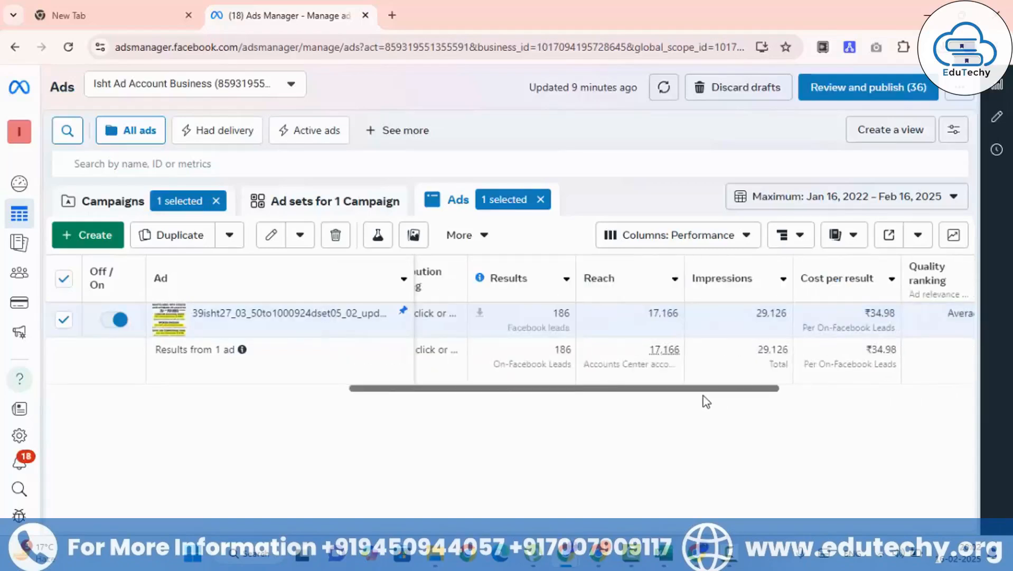
{"action": "left_click_drag", "start_coordinate": [705, 398], "coordinate": [776, 376]}
{"action": "left_click", "coordinate": [735, 420]}
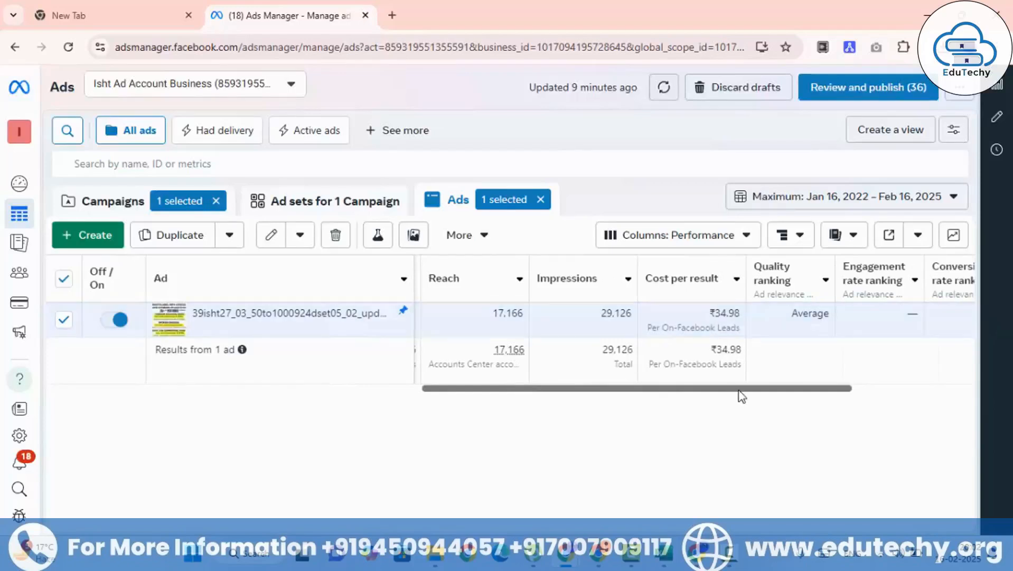
{"action": "left_click_drag", "start_coordinate": [740, 394], "coordinate": [805, 396]}
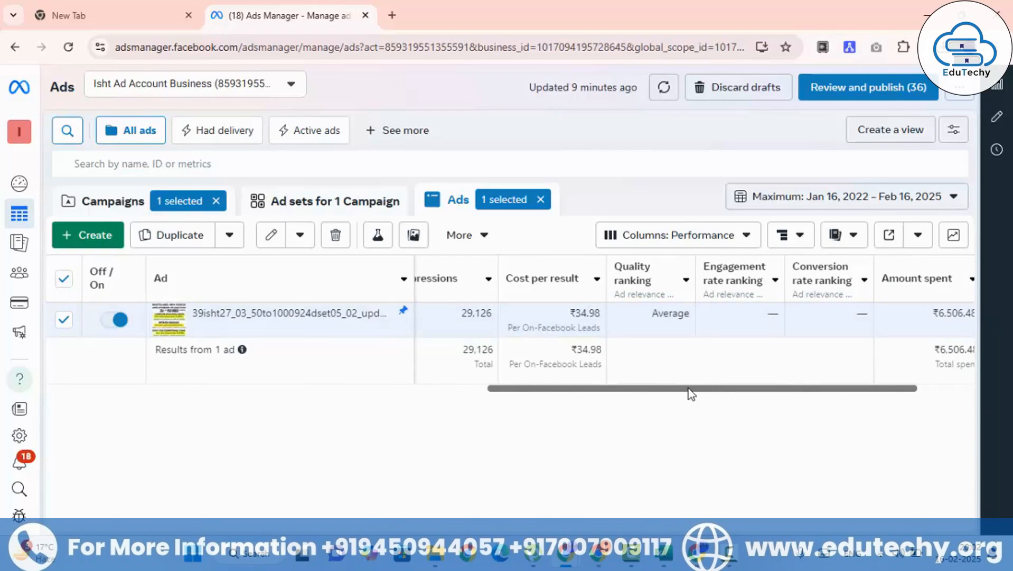
{"action": "left_click_drag", "start_coordinate": [689, 388], "coordinate": [753, 389]}
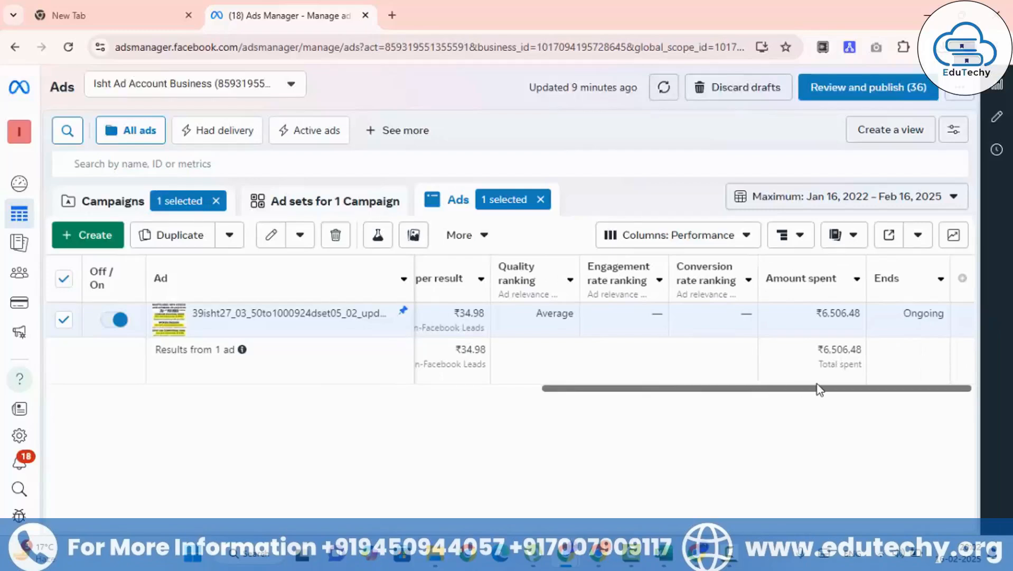
{"action": "left_click_drag", "start_coordinate": [816, 389], "coordinate": [673, 393]}
Step: Set the ad report's date range to Last 30 days and review the results, reach, cost per result and amount spent
{"action": "left_click", "coordinate": [771, 206]}
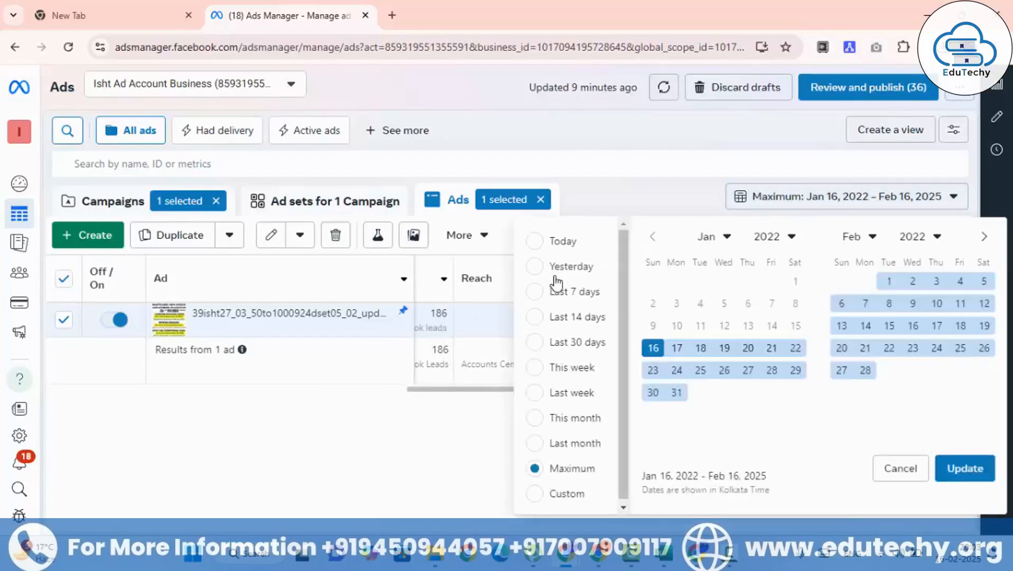
{"action": "left_click", "coordinate": [536, 342]}
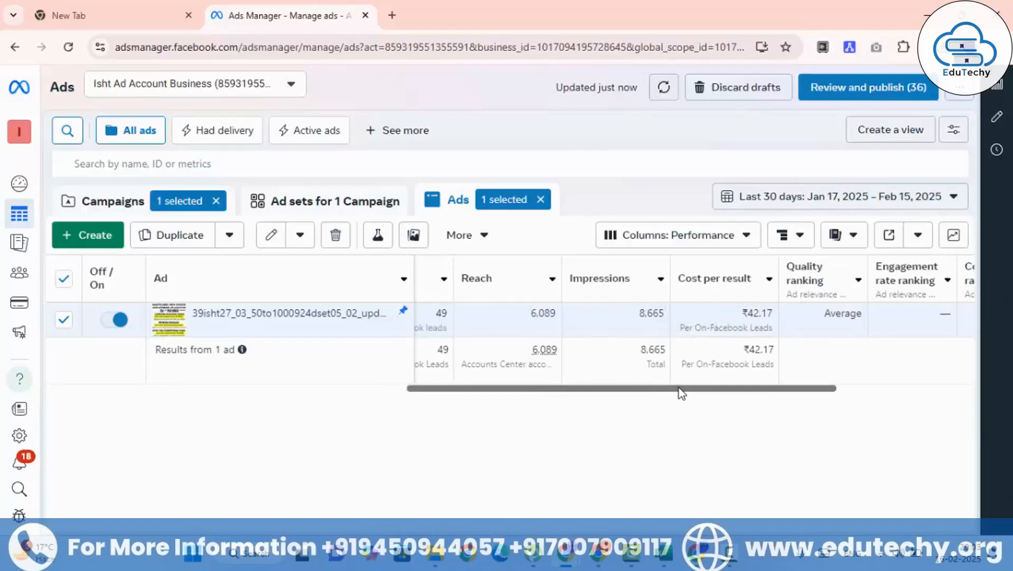
{"action": "left_click_drag", "start_coordinate": [681, 393], "coordinate": [649, 390]}
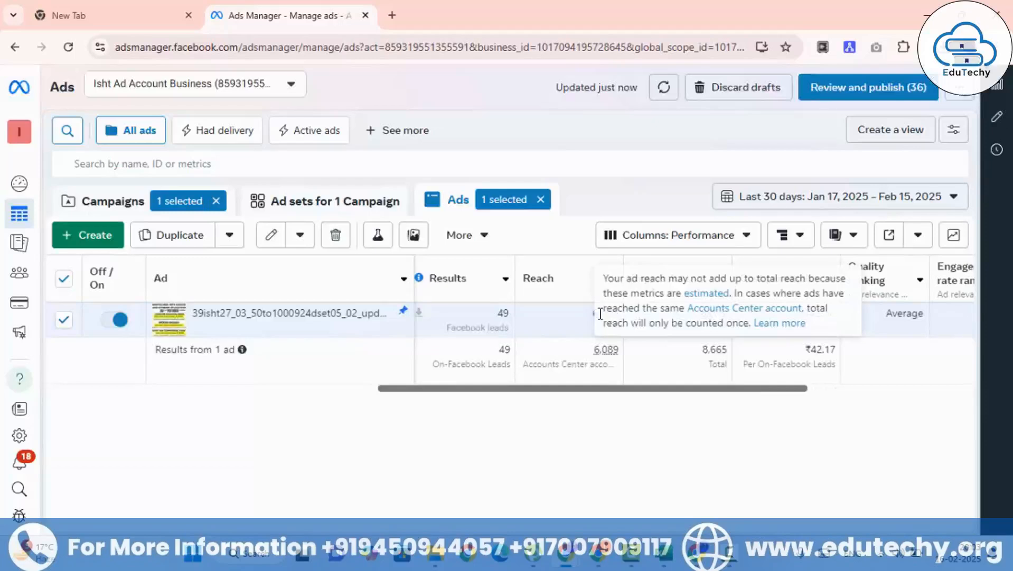
{"action": "left_click_drag", "start_coordinate": [733, 391], "coordinate": [883, 391]}
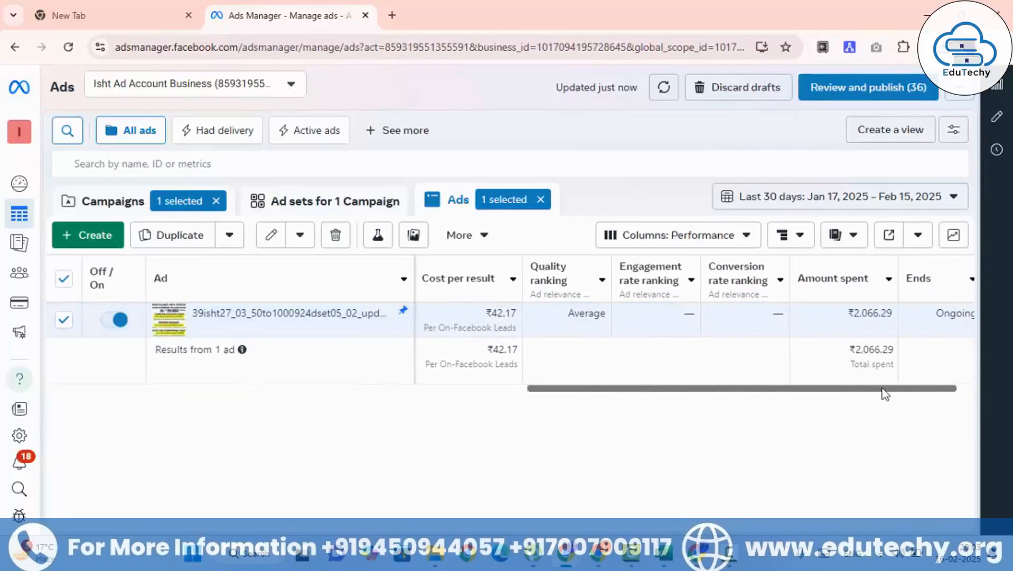